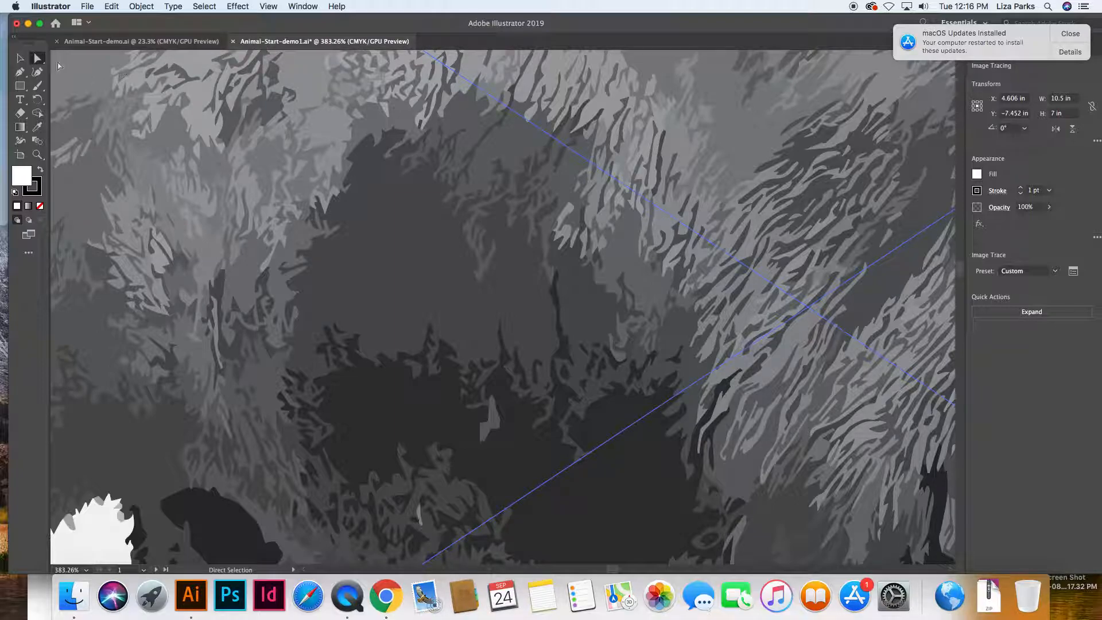
# Fit all artboards in the window, turn on the Control bar and leave nothing selected.
pyautogui.click(272, 7)
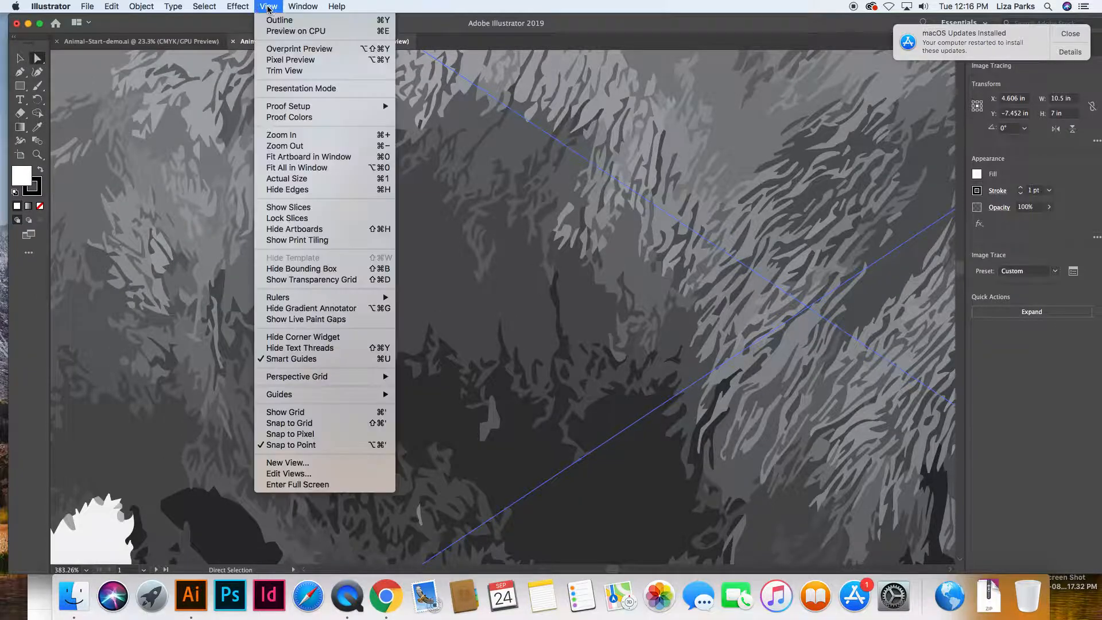
pyautogui.click(292, 167)
pyautogui.click(302, 7)
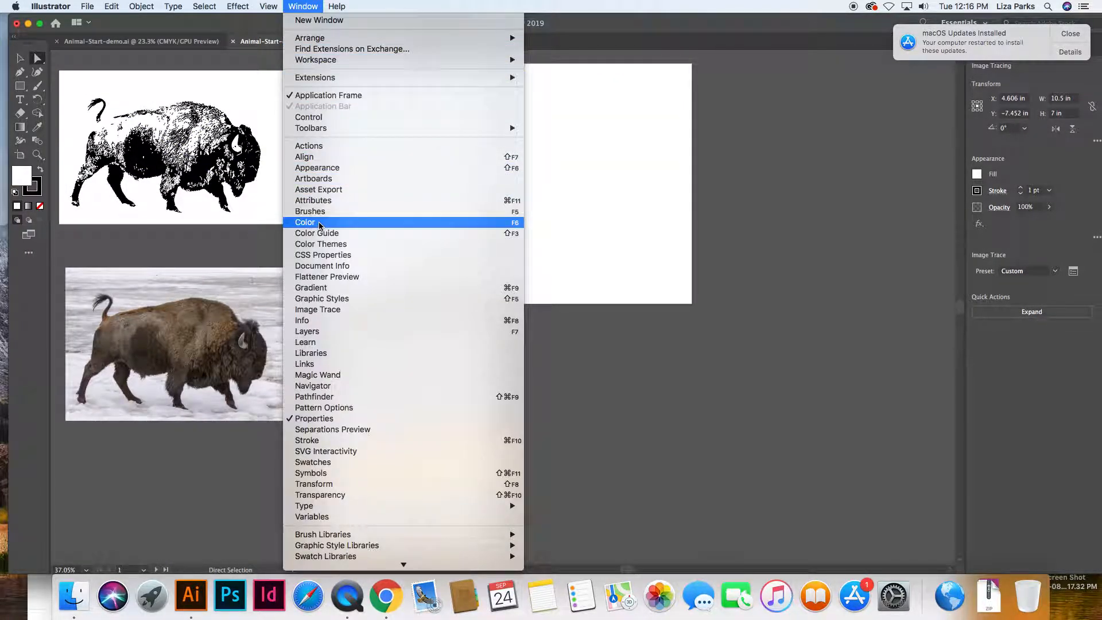
pyautogui.click(311, 117)
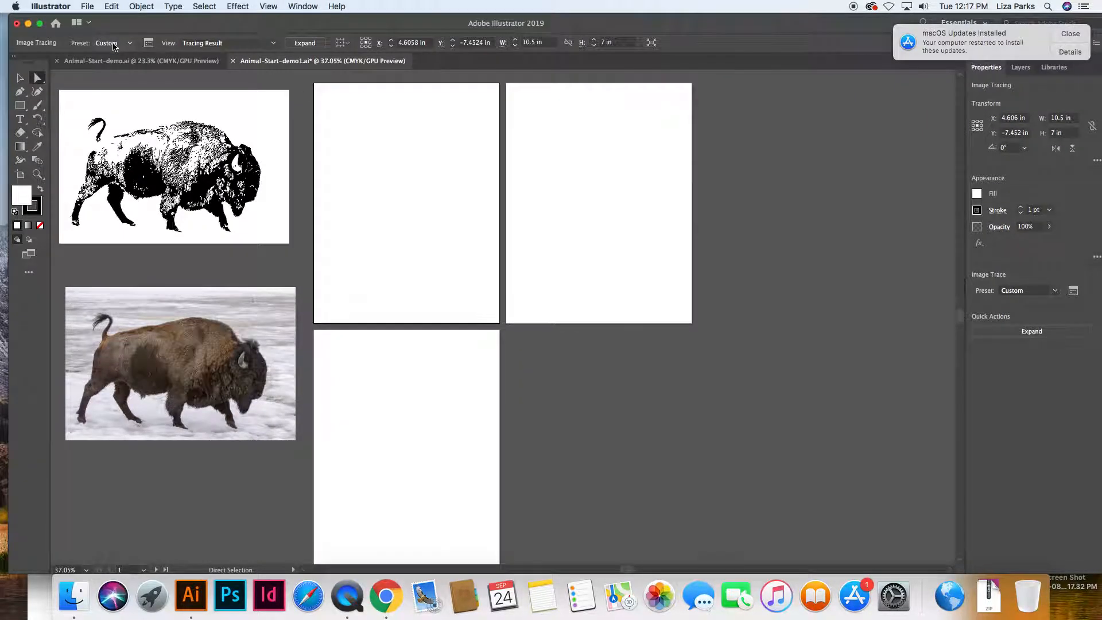
pyautogui.click(19, 77)
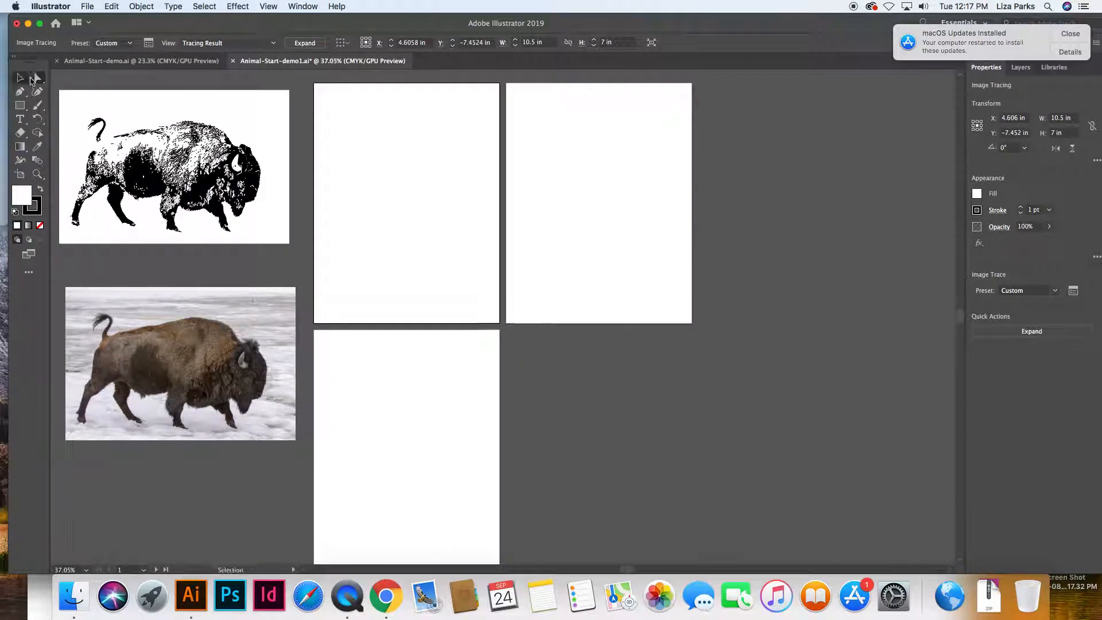
pyautogui.click(218, 366)
pyautogui.click(402, 285)
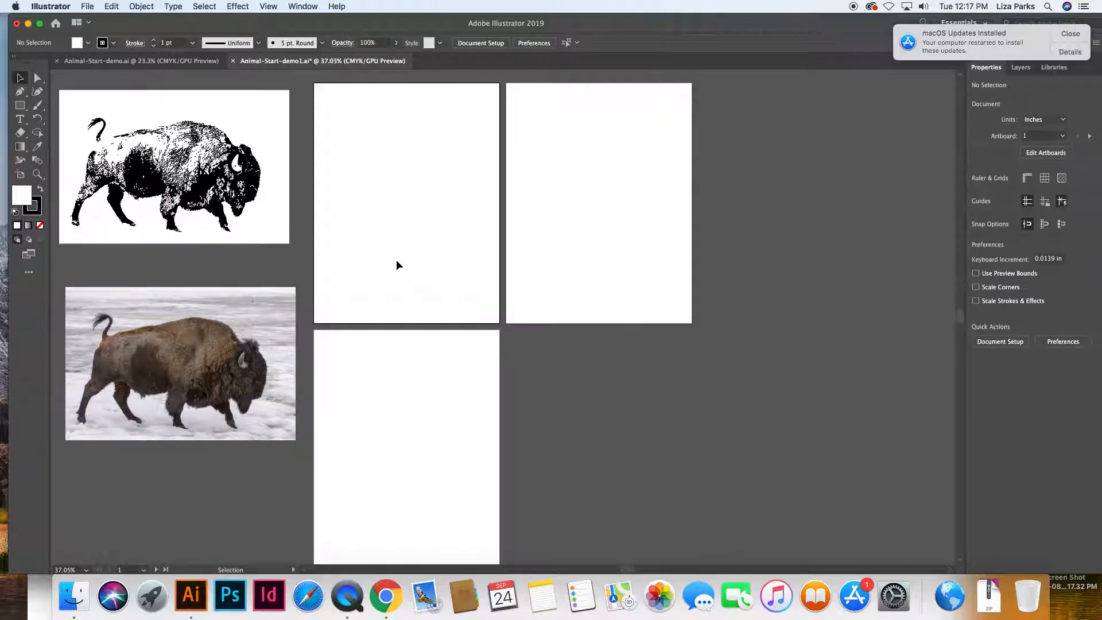
# Switch to the Animal-Start-demo.ai document and place the AWCC-Bison-001_4.jpg photo beside the first artboard.
pyautogui.click(142, 60)
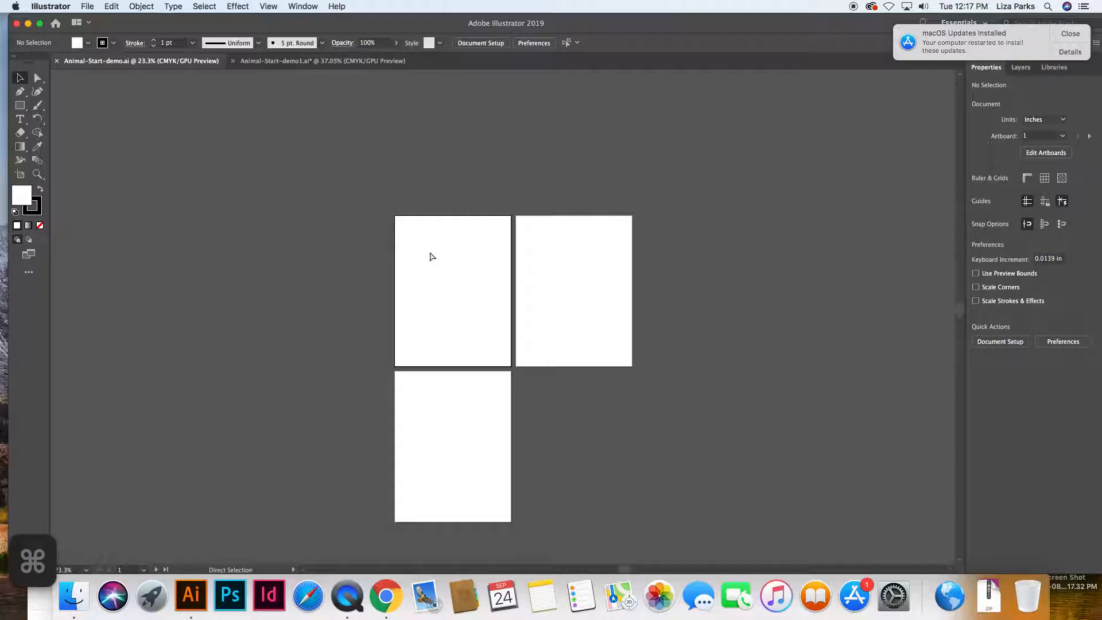
pyautogui.press('super+equal')
pyautogui.press('super+equal')
pyautogui.press('super+equal')
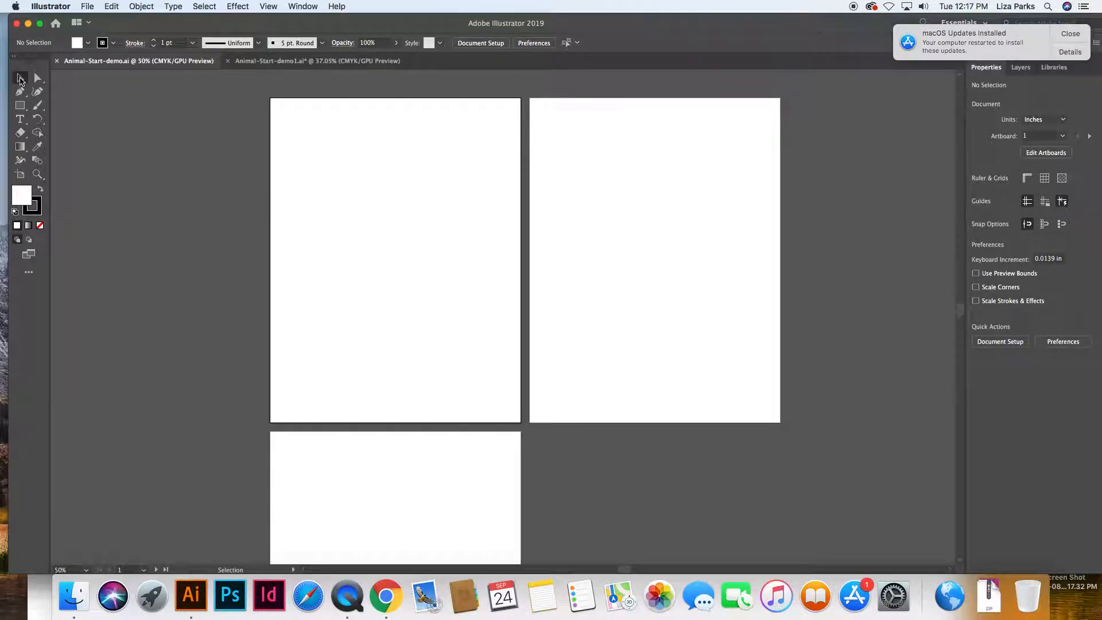
pyautogui.click(88, 7)
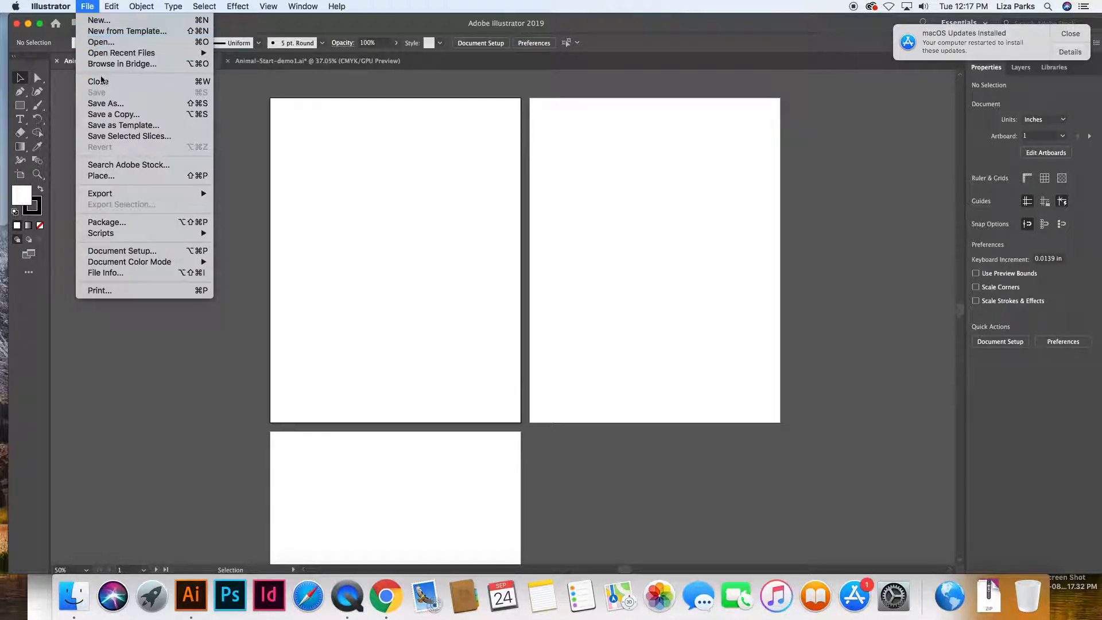
pyautogui.click(195, 175)
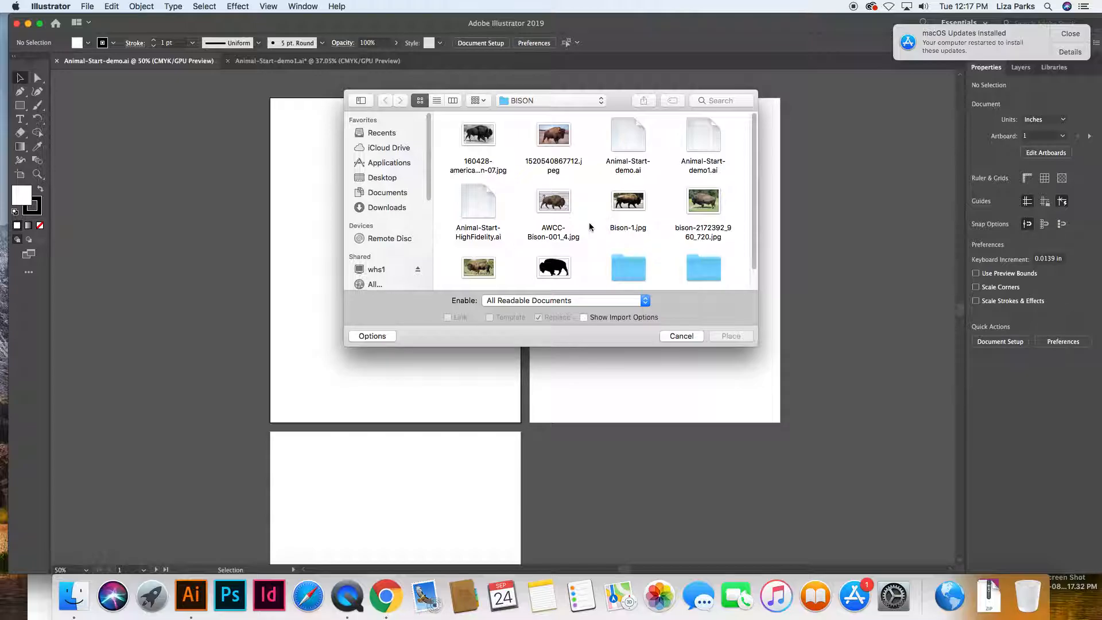
pyautogui.click(555, 201)
pyautogui.click(729, 338)
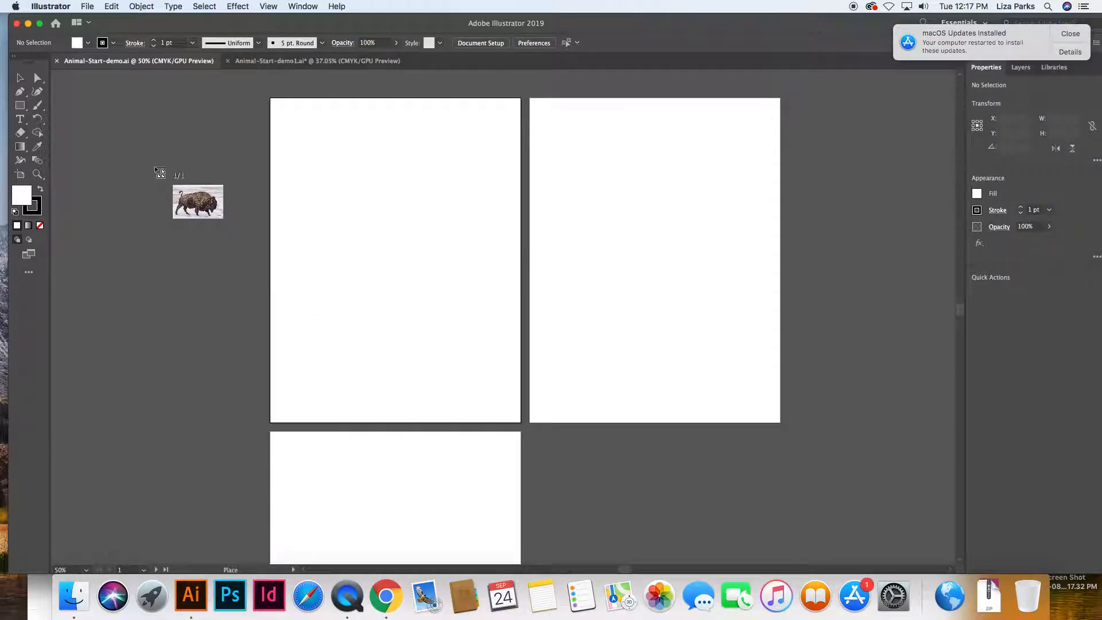
pyautogui.click(113, 182)
# Move the bison photo clear of the artboards and put a duplicate below it with a gap between them.
pyautogui.hscroll(-10, 324, 261)
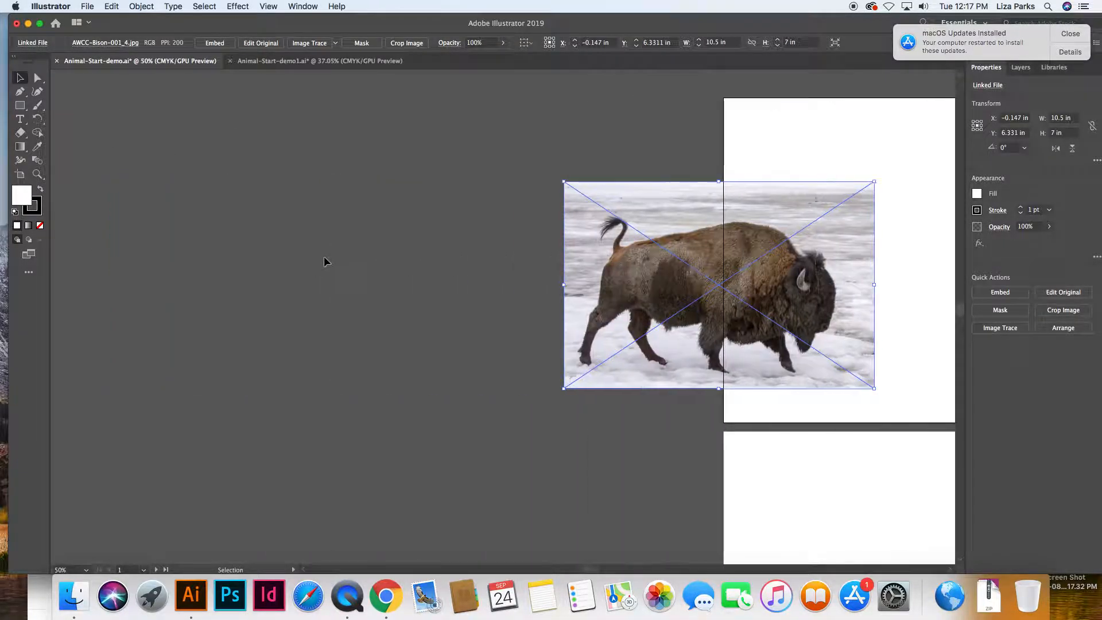
pyautogui.hscroll(-1, 324, 261)
pyautogui.moveTo(657, 272); pyautogui.dragTo(482, 218)
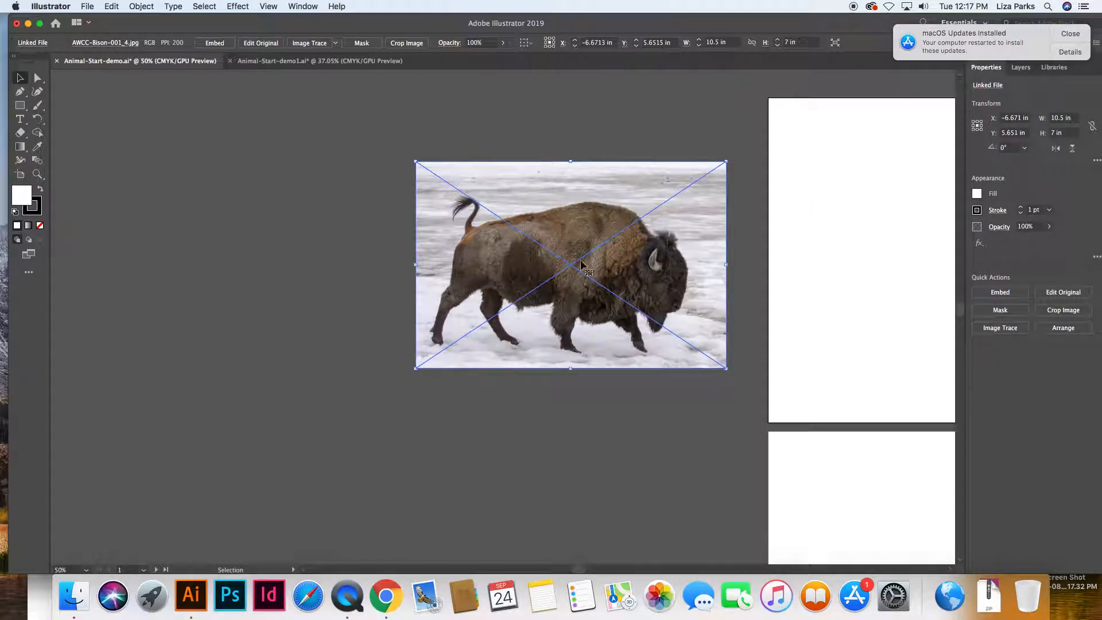
pyautogui.press('alt')
pyautogui.moveTo(559, 314); pyautogui.dragTo(566, 541)
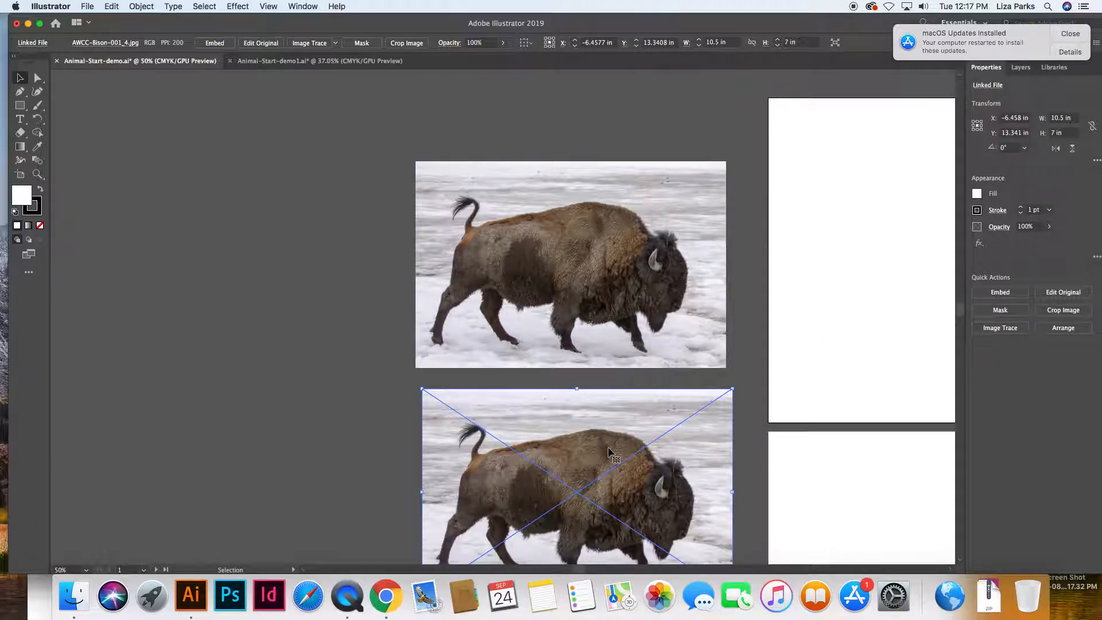
pyautogui.moveTo(590, 442); pyautogui.dragTo(594, 467)
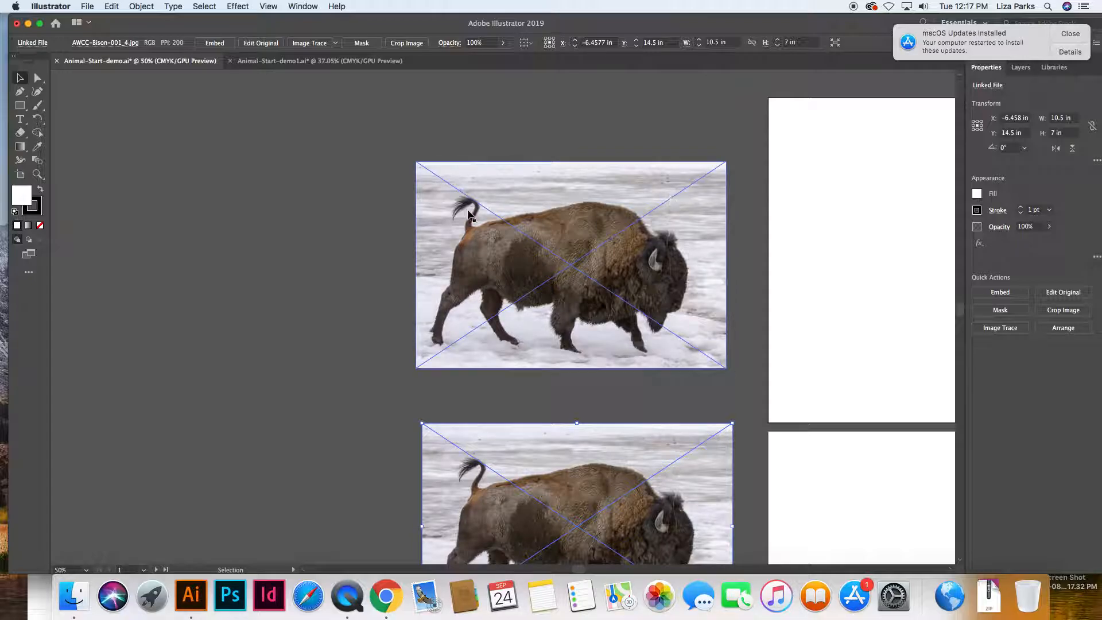
# Set up an Image Trace preview of the upper bison photo in Black and White mode with the overlapping method.
pyautogui.click(568, 230)
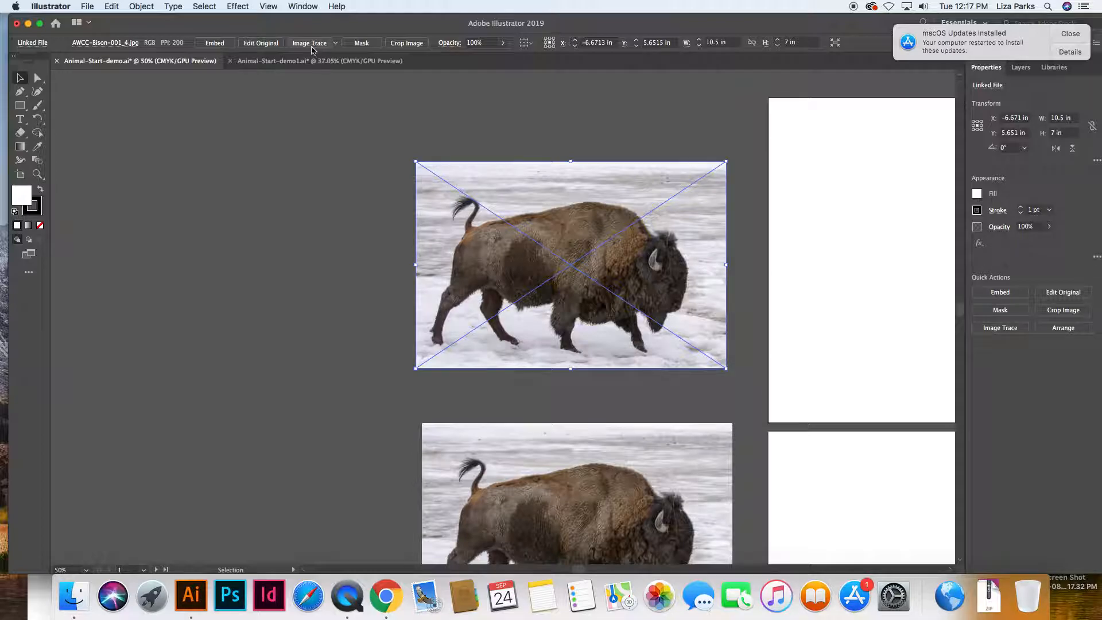
pyautogui.click(301, 8)
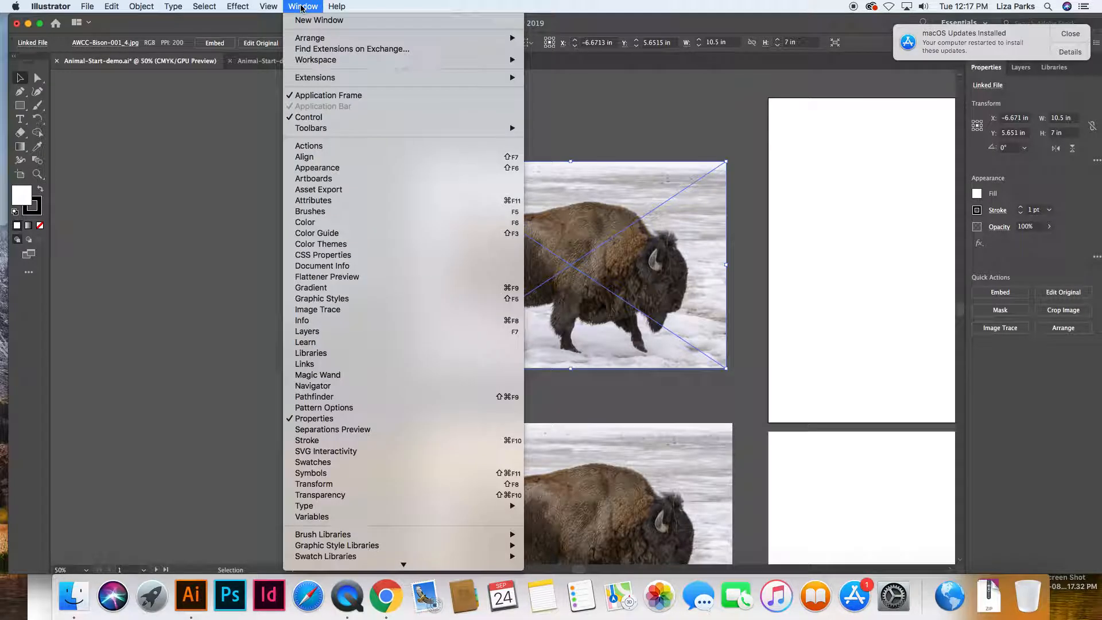
pyautogui.click(300, 313)
pyautogui.moveTo(281, 293); pyautogui.dragTo(265, 105)
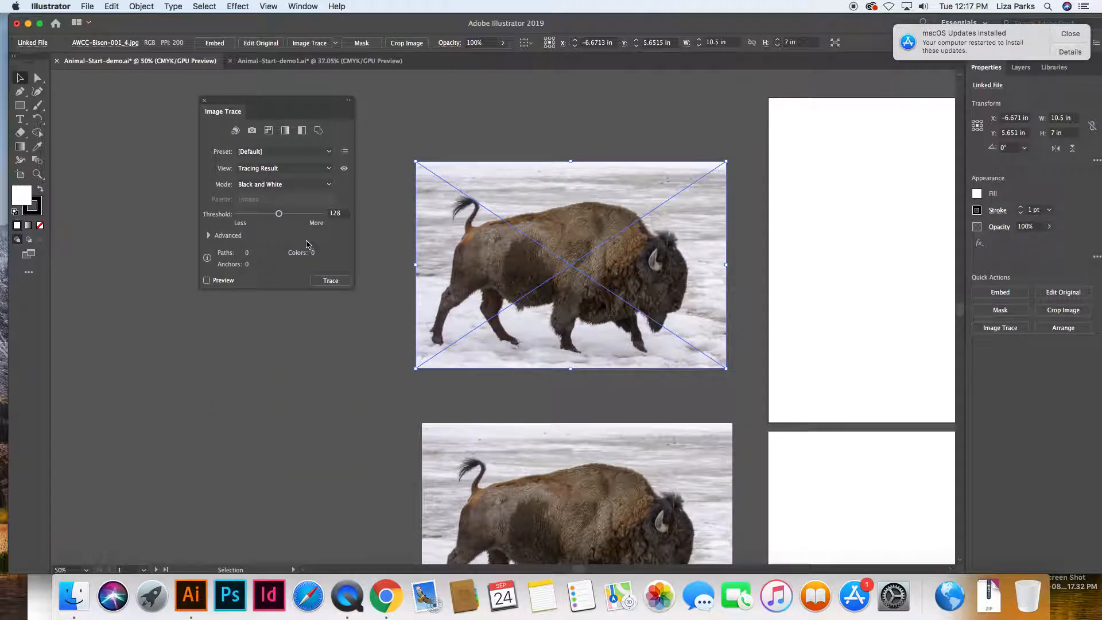
pyautogui.click(208, 236)
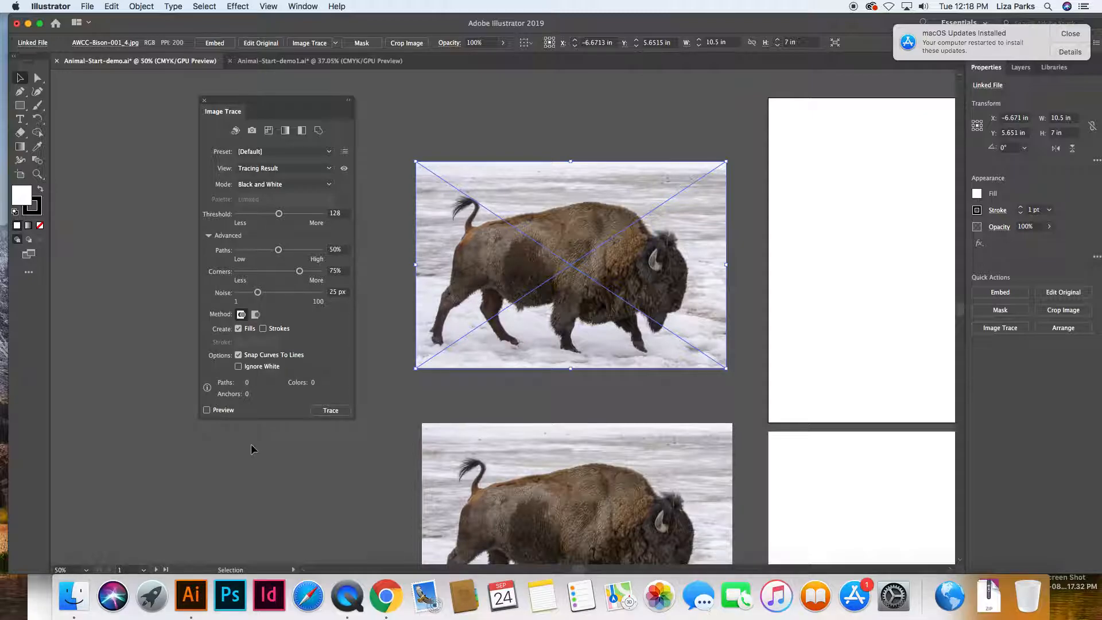
pyautogui.click(328, 186)
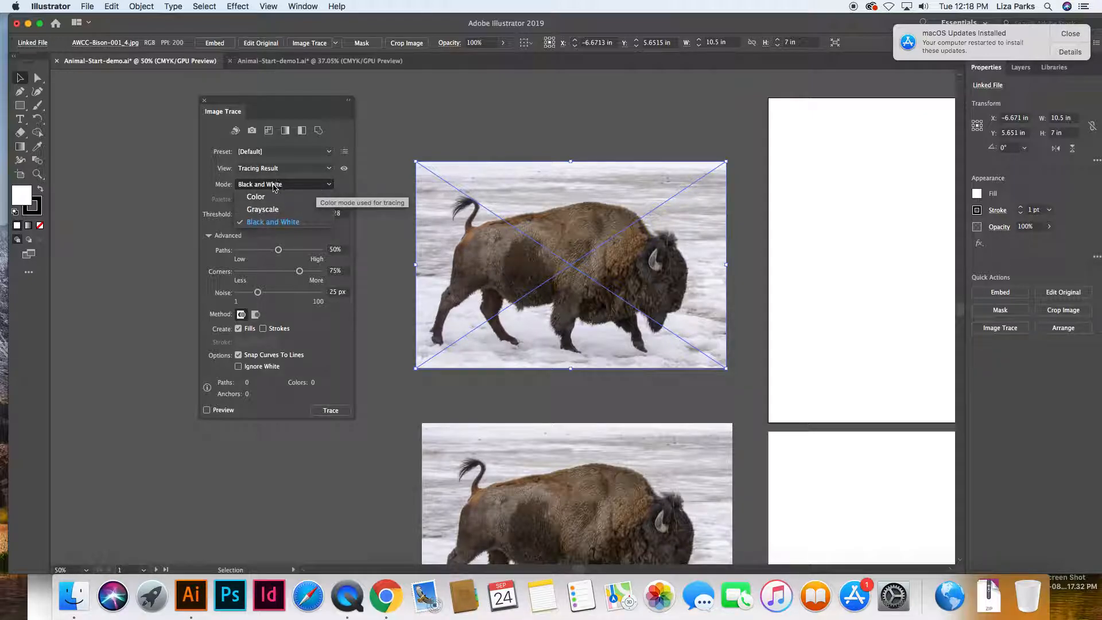
pyautogui.click(273, 223)
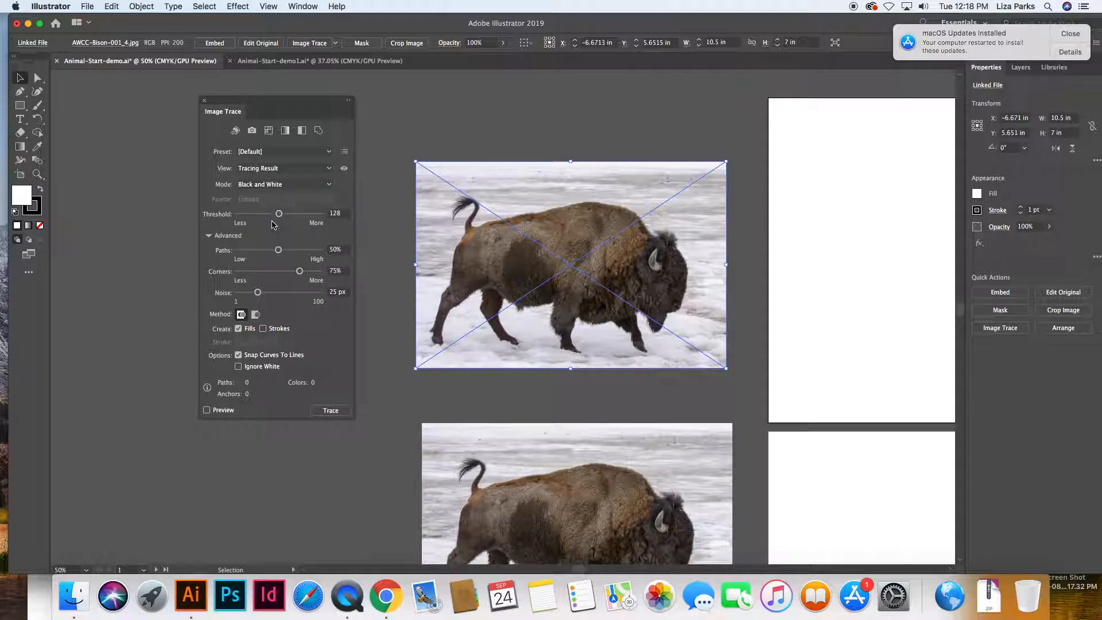
pyautogui.click(256, 315)
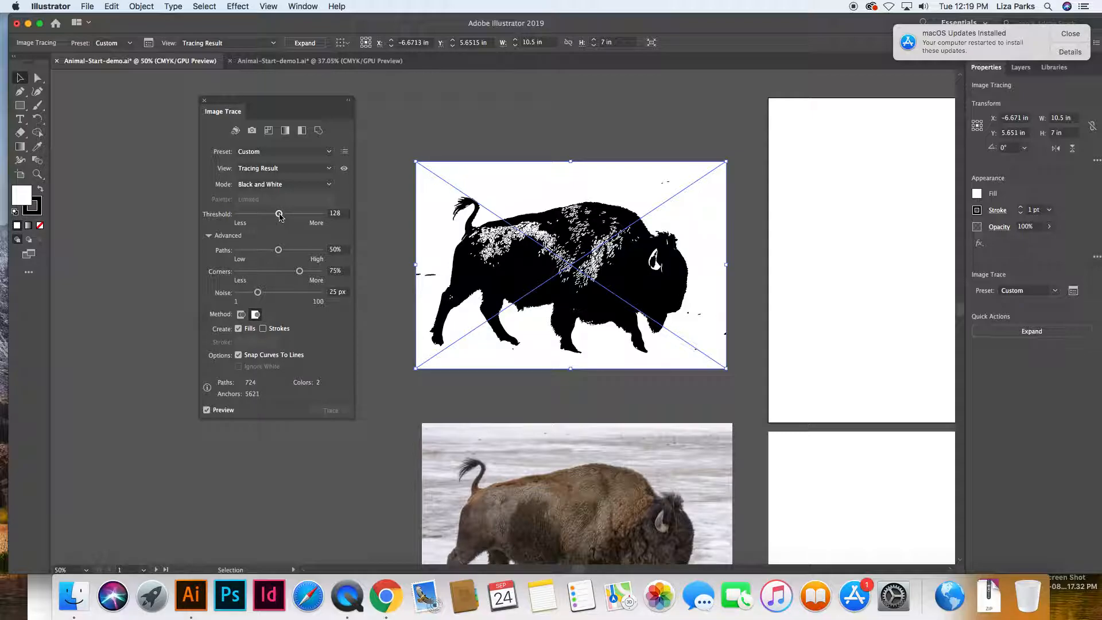
# Raise the tracing threshold to 178 so the bison fills in as a solid silhouette.
pyautogui.moveTo(280, 216); pyautogui.dragTo(287, 215)
pyautogui.moveTo(287, 214); pyautogui.dragTo(294, 215)
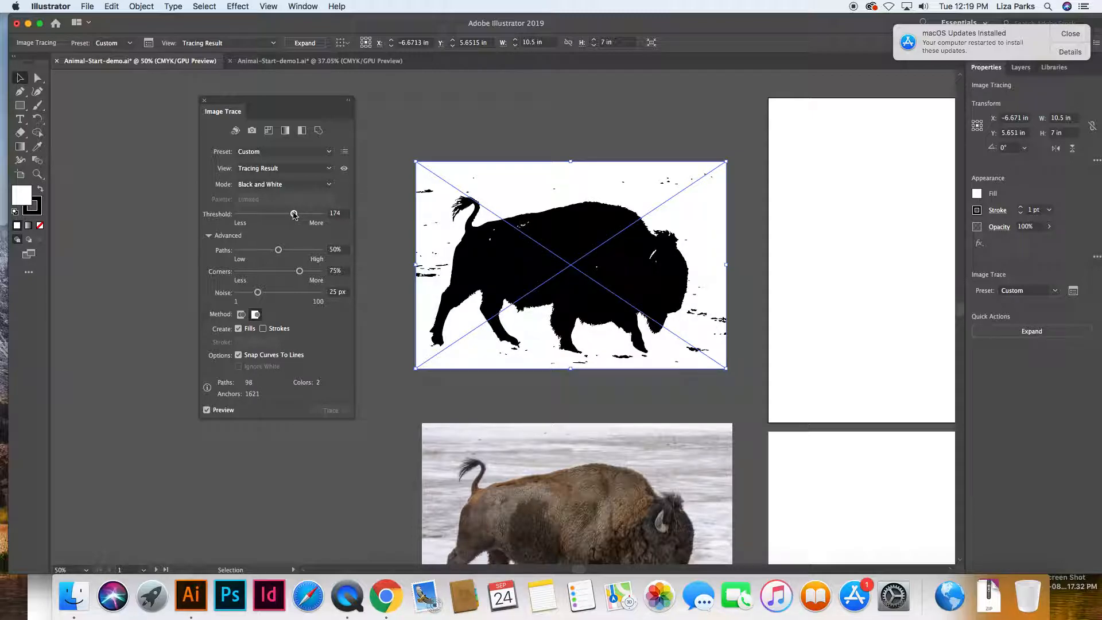
pyautogui.moveTo(294, 215); pyautogui.dragTo(298, 214)
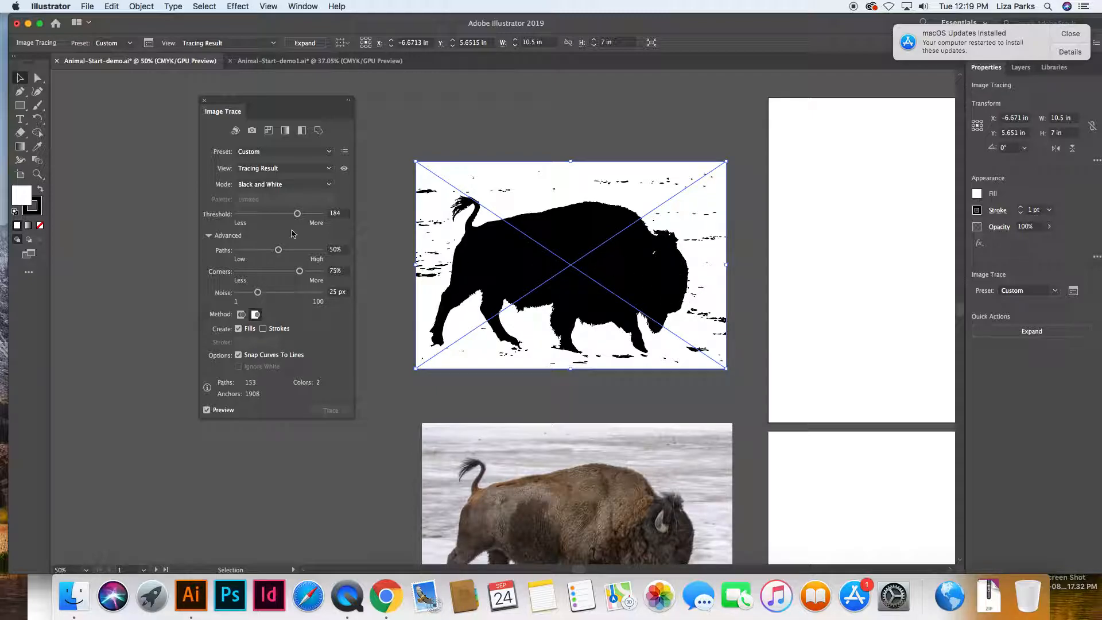
pyautogui.moveTo(296, 216); pyautogui.dragTo(293, 216)
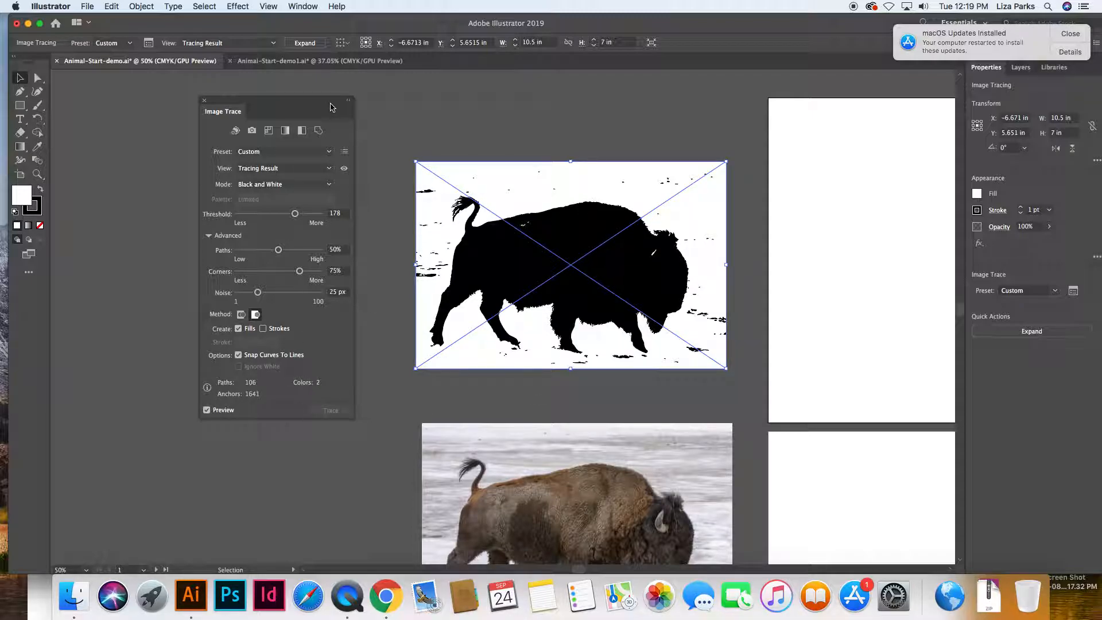
# Expand the upper bison's tracing result into editable vector paths.
pyautogui.click(390, 109)
pyautogui.click(493, 180)
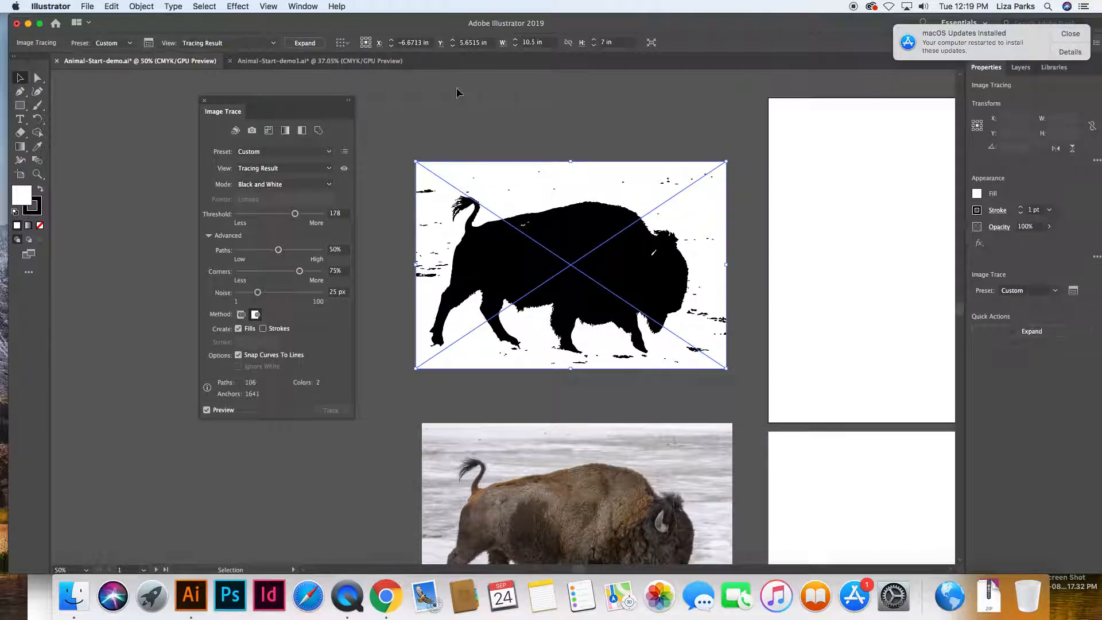
pyautogui.click(304, 43)
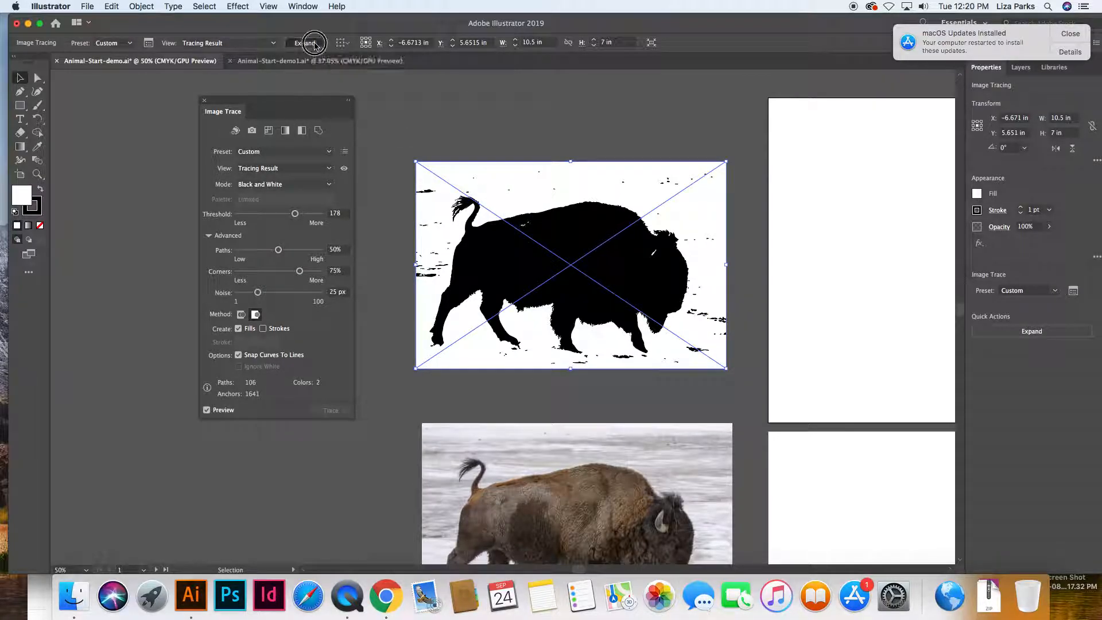
# Examine the expanded paths and anchor points around the bison's tail and body outline.
pyautogui.click(42, 178)
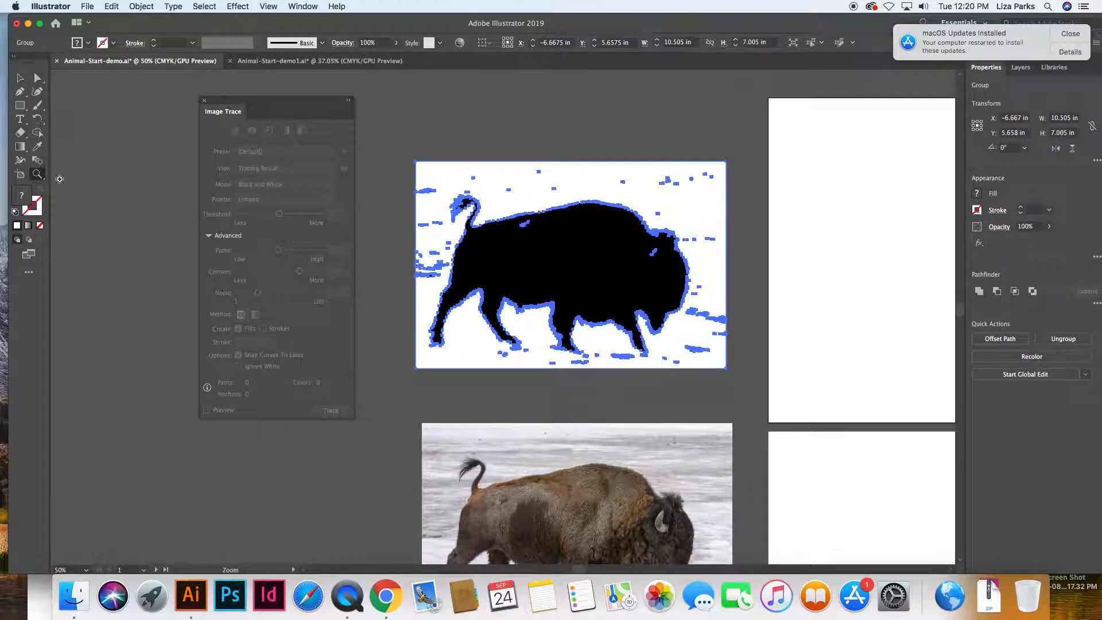
pyautogui.moveTo(452, 165)
pyautogui.mouseDown()
pyautogui.moveTo(541, 241)
pyautogui.moveTo(661, 244)
pyautogui.mouseUp()
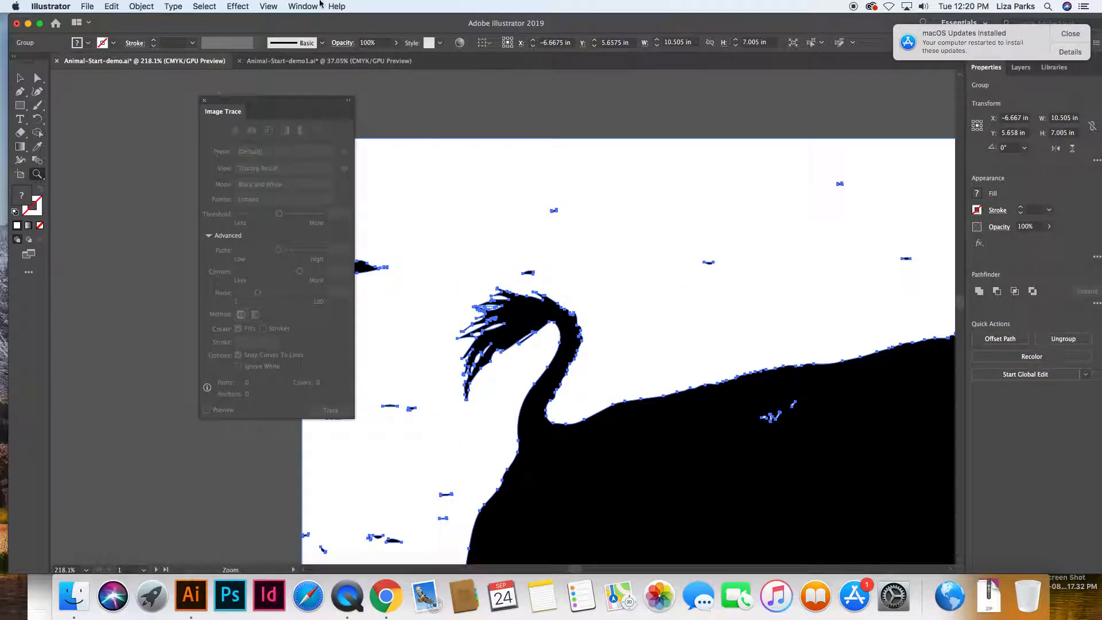
pyautogui.press('super+minus')
pyautogui.press('super+minus')
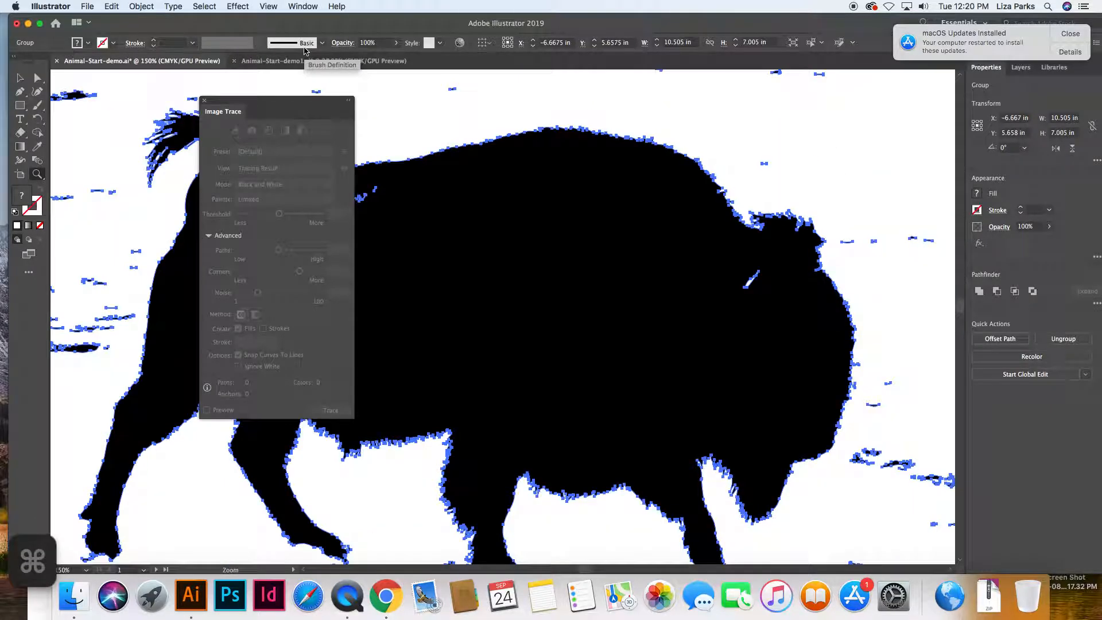
pyautogui.press('super+minus')
pyautogui.press('super+minus')
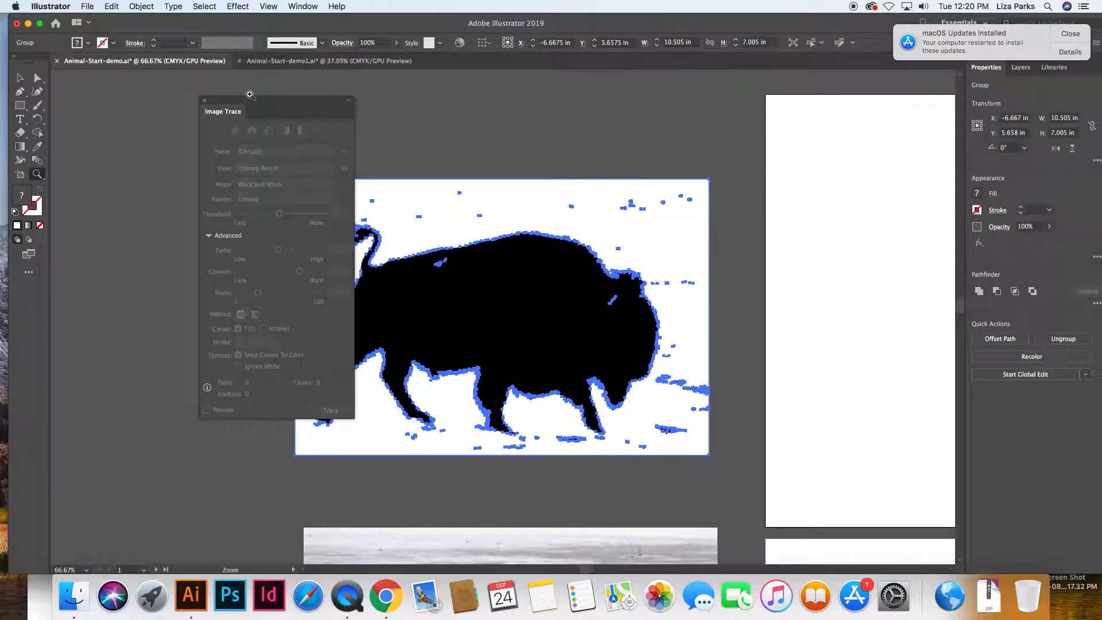
# Move the Image Trace panel clear of the artwork and directly select only the black bison silhouette path.
pyautogui.moveTo(247, 99); pyautogui.dragTo(117, 97)
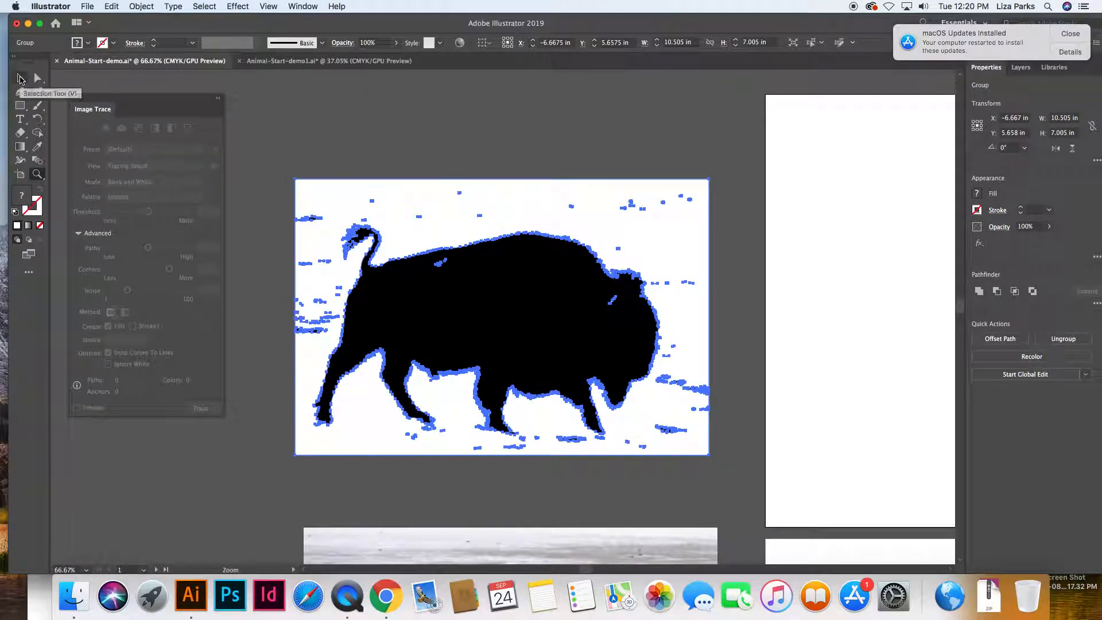
pyautogui.click(37, 77)
pyautogui.click(302, 116)
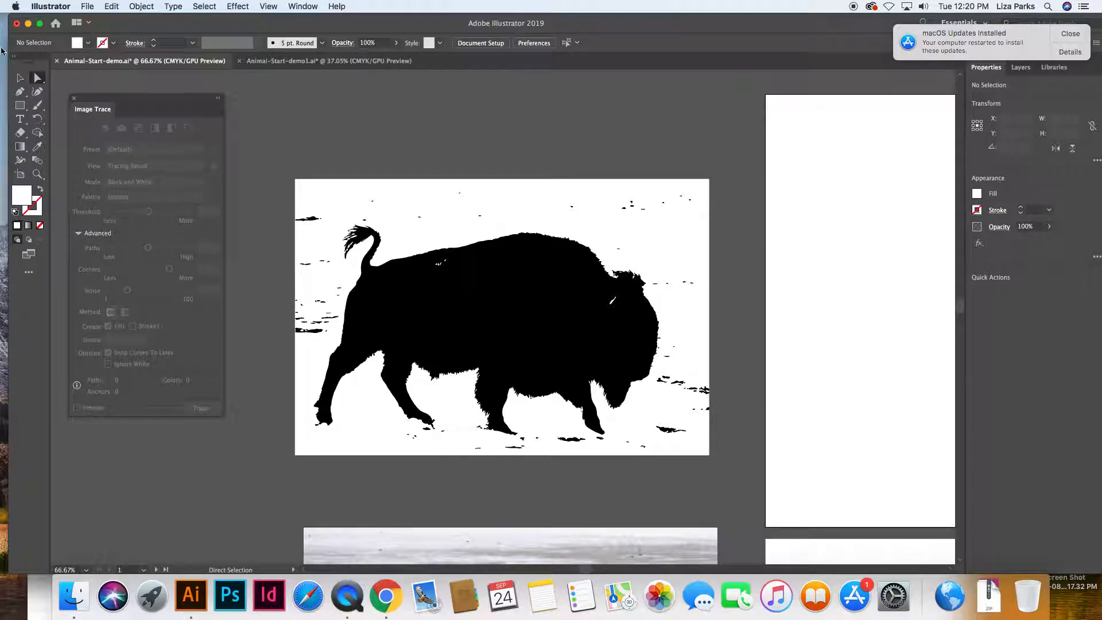
pyautogui.click(20, 78)
pyautogui.click(300, 217)
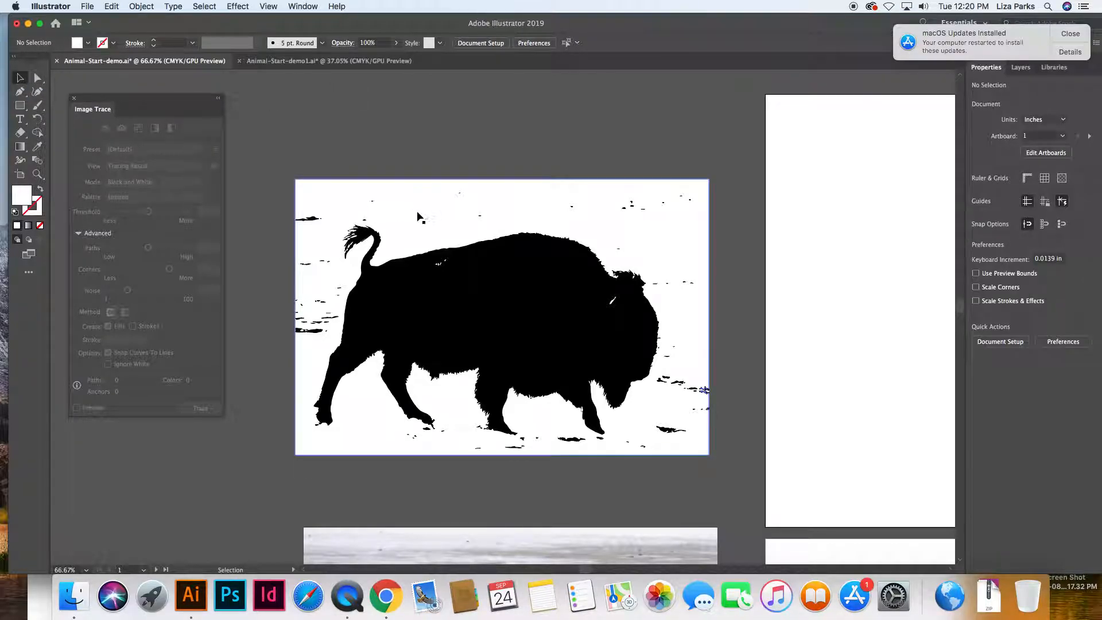
pyautogui.click(37, 78)
pyautogui.click(420, 158)
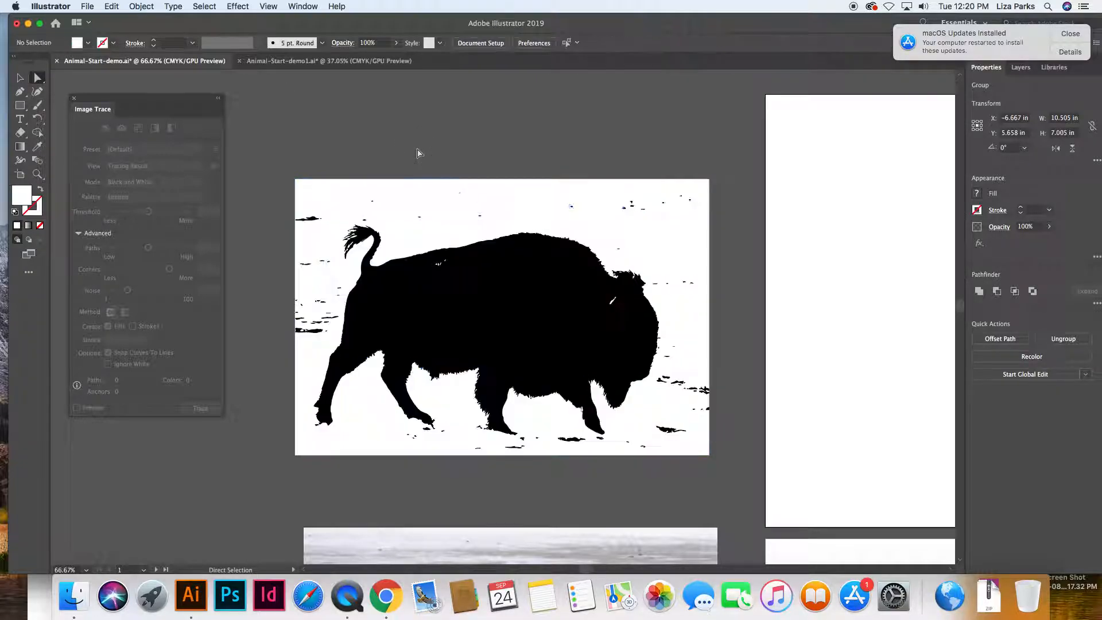
pyautogui.click(450, 331)
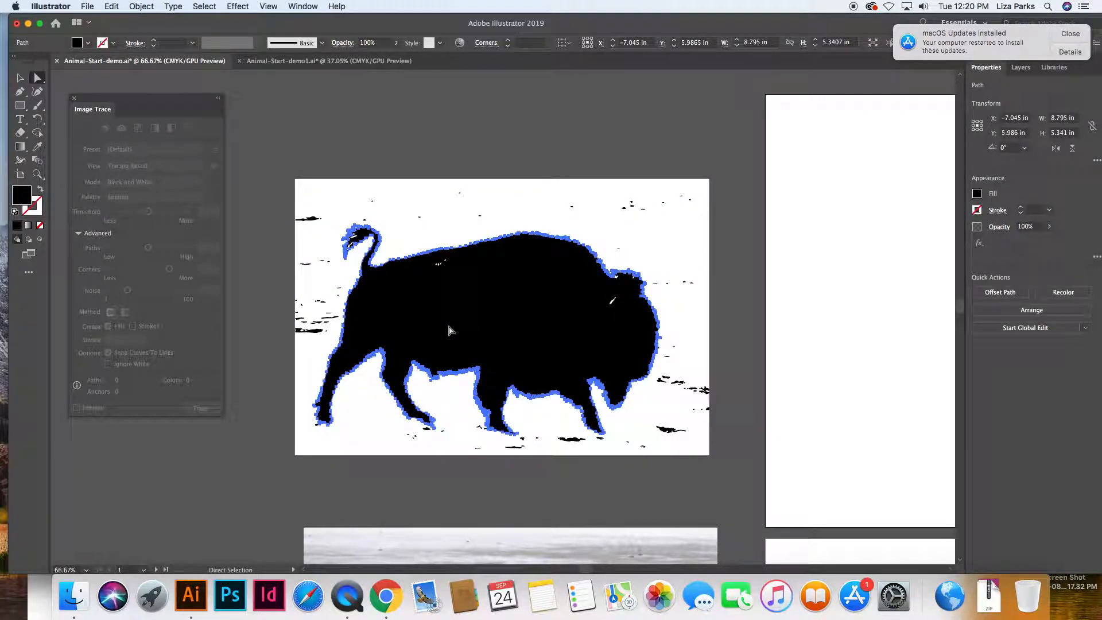
# Copy the selected bison silhouette and paste it into the empty area above the traced artwork.
pyautogui.press('super')
pyautogui.scroll(10, 545, 196)
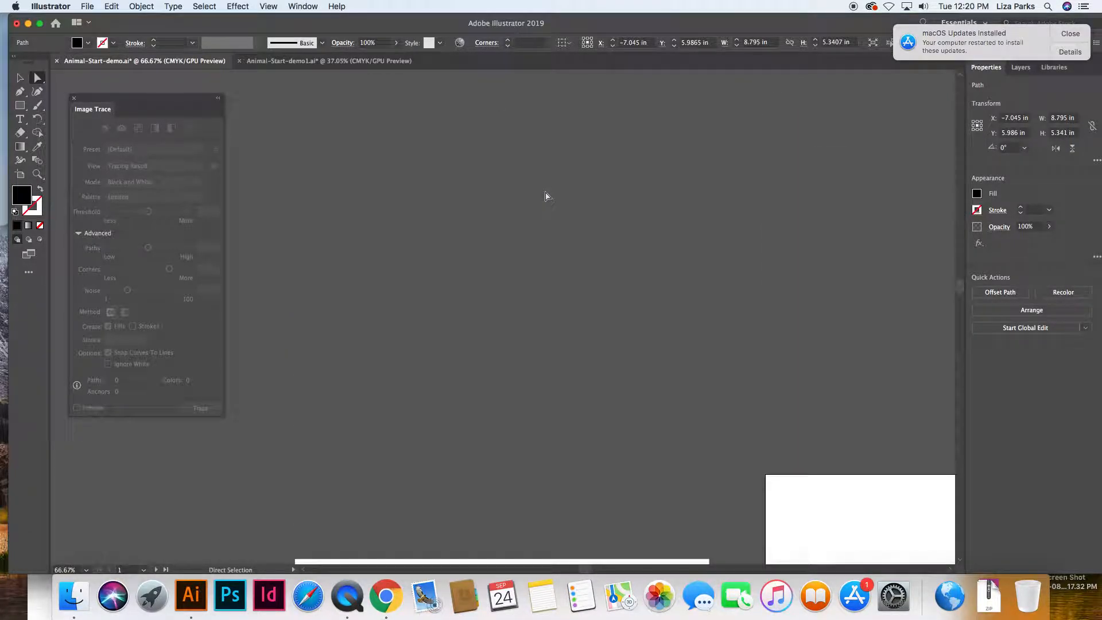
pyautogui.press('super')
pyautogui.click(500, 185)
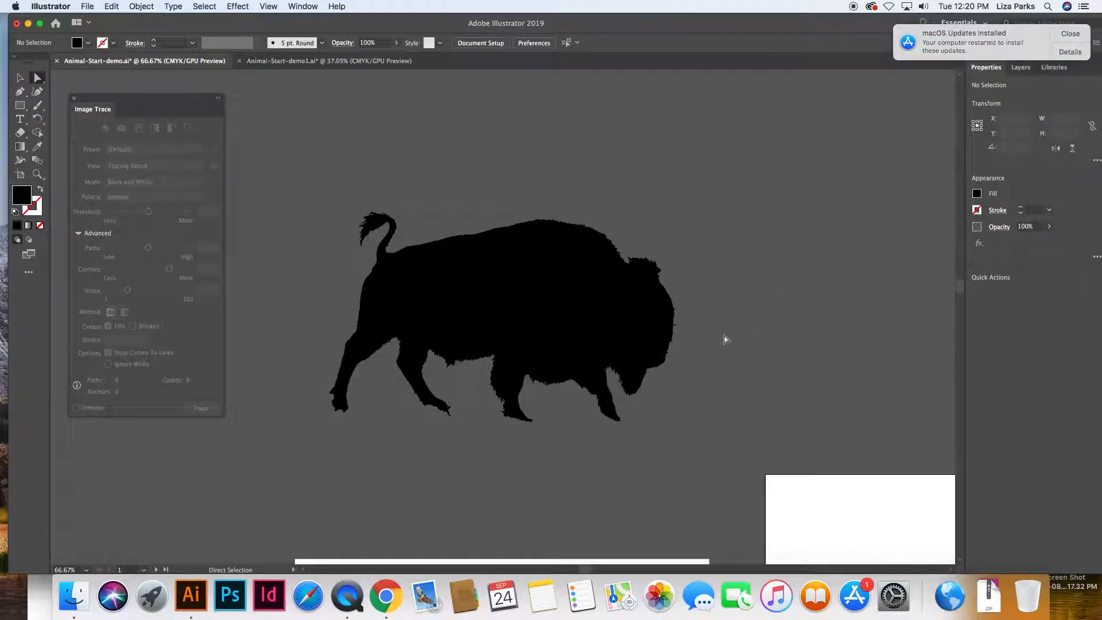
# Examine the pasted silhouette's legs and belly outline up close.
pyautogui.click(38, 174)
pyautogui.moveTo(405, 397); pyautogui.dragTo(613, 257)
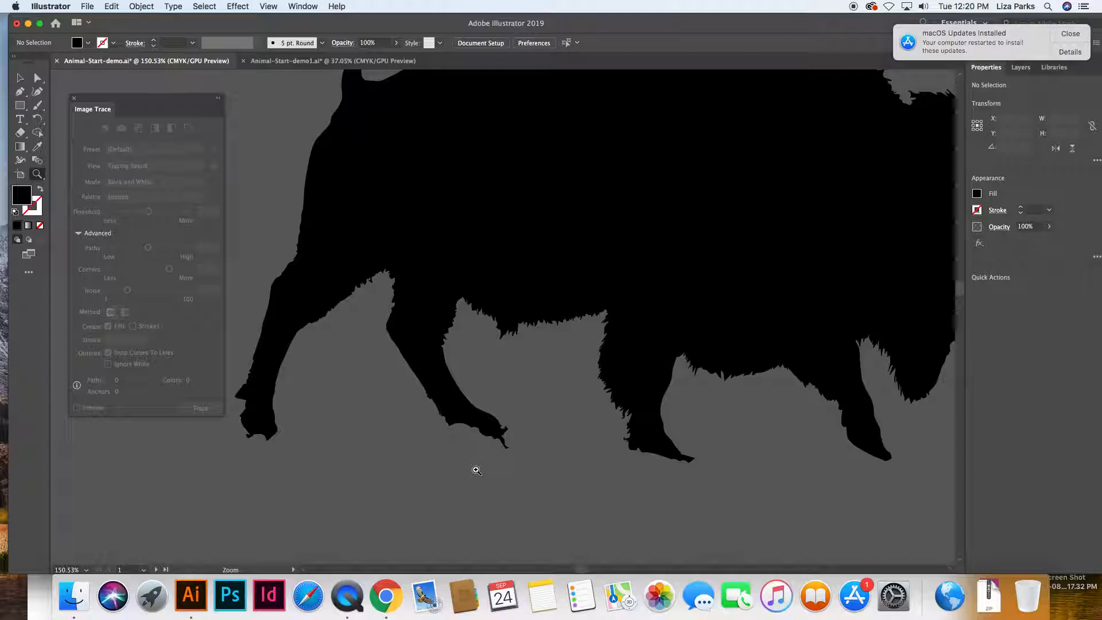
pyautogui.press('super+minus')
pyautogui.press('super+minus')
pyautogui.press('super+minus')
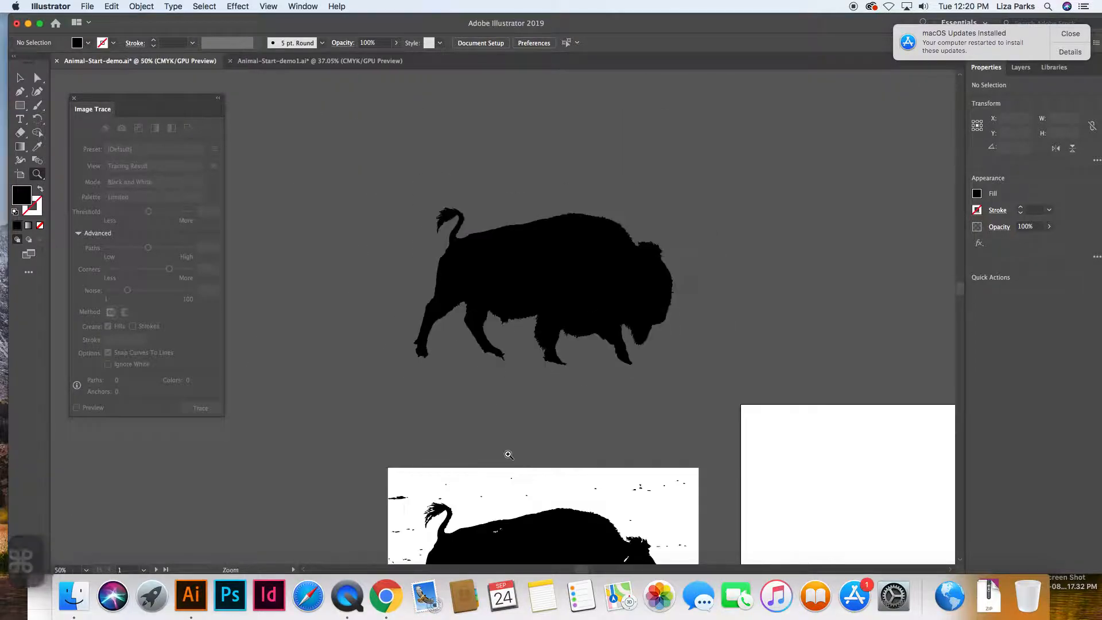
pyautogui.hscroll(5, 654, 378)
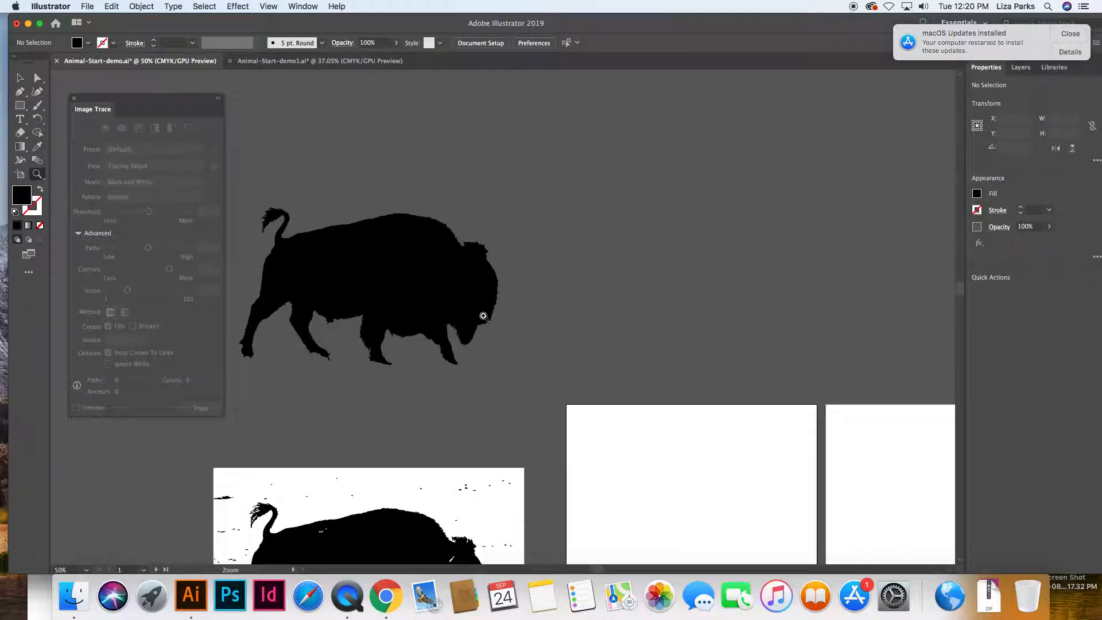
# Erase the stray spike protruding from the front edge of the pasted bison's face.
pyautogui.moveTo(492, 292); pyautogui.dragTo(671, 312)
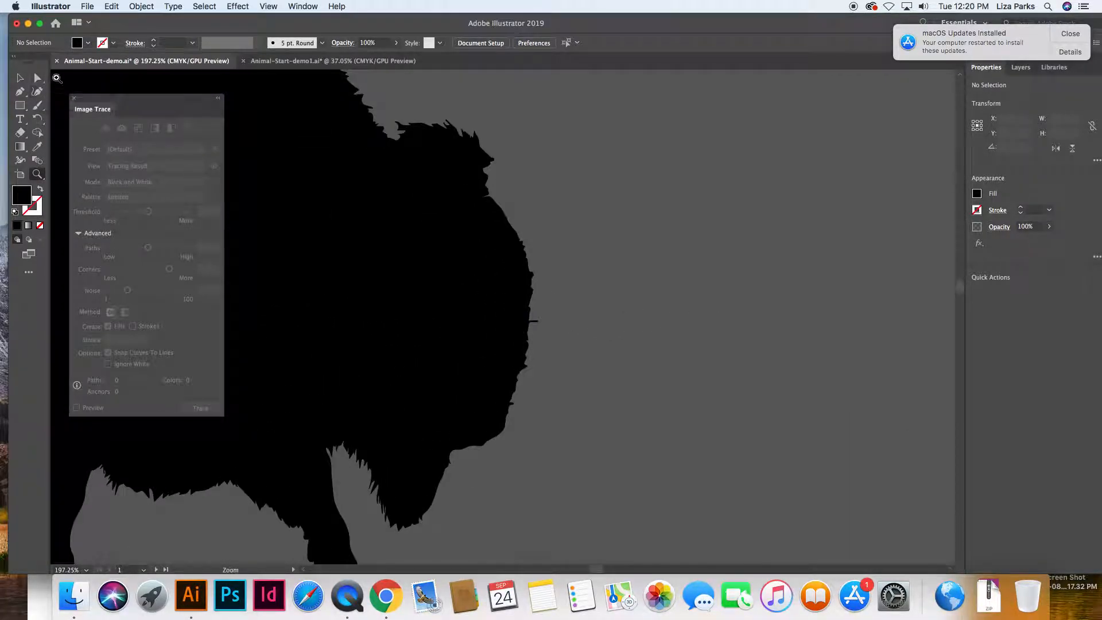
pyautogui.click(36, 83)
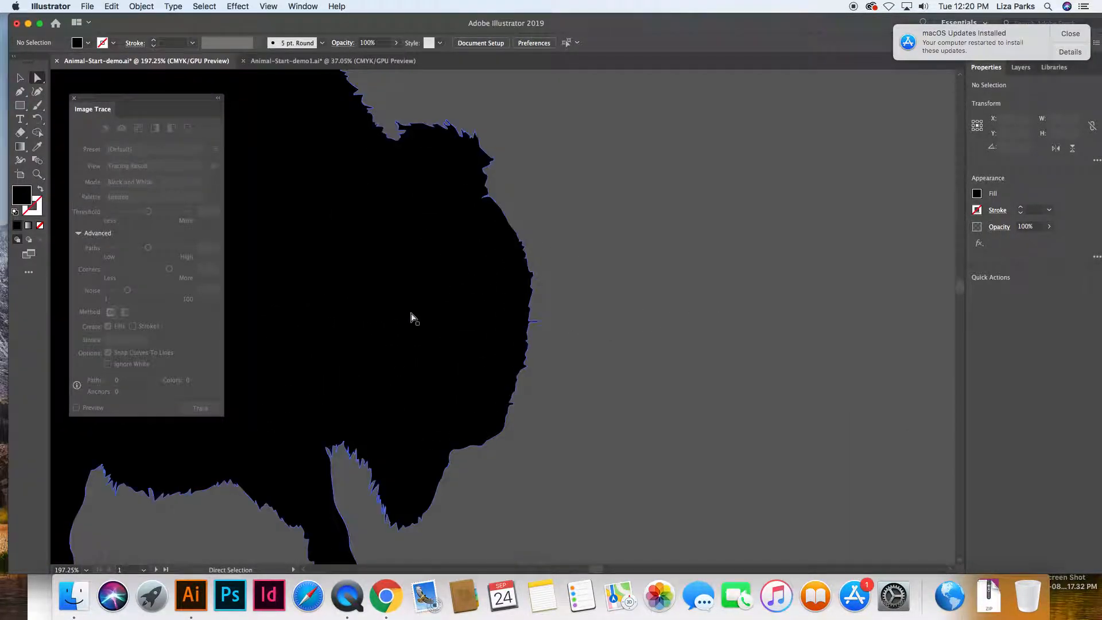
pyautogui.click(417, 328)
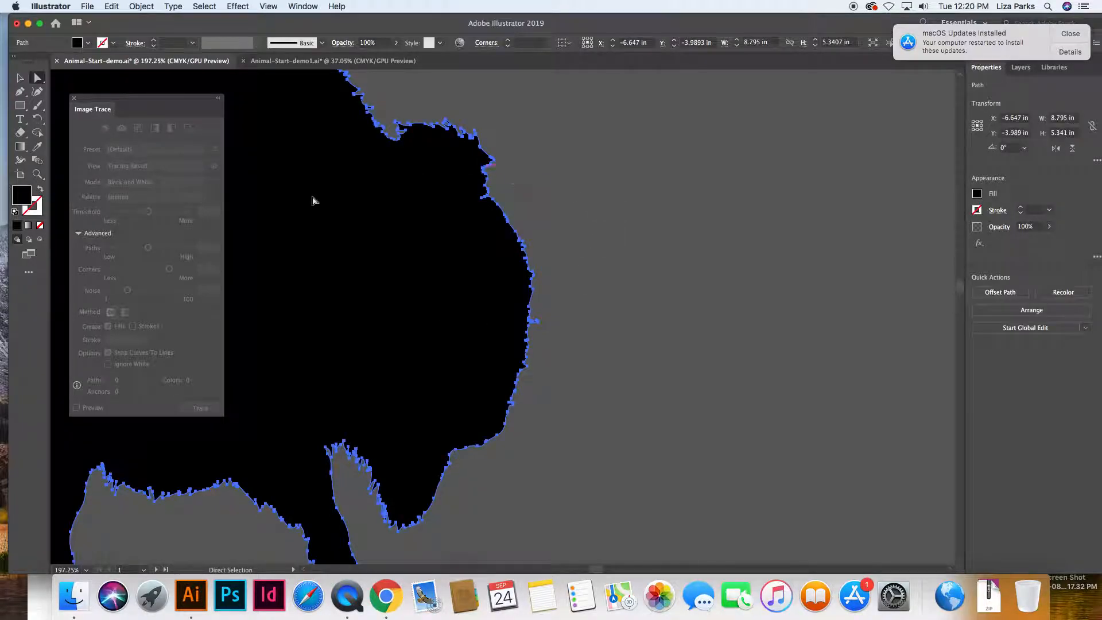
pyautogui.click(21, 133)
pyautogui.moveTo(543, 321); pyautogui.dragTo(537, 325)
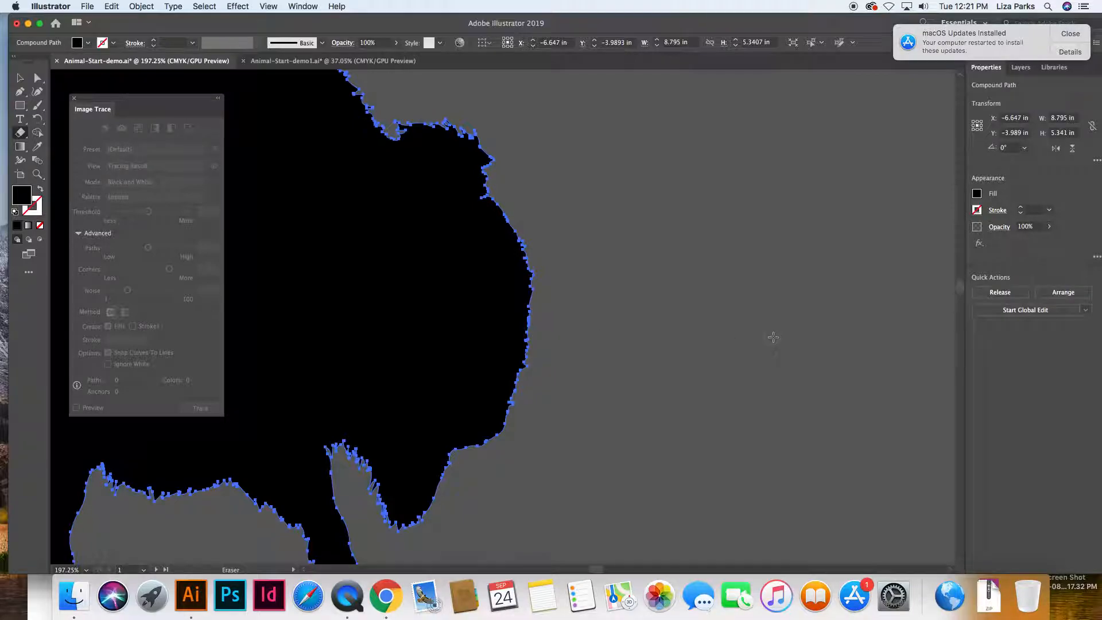
pyautogui.press('a')
pyautogui.click(642, 244)
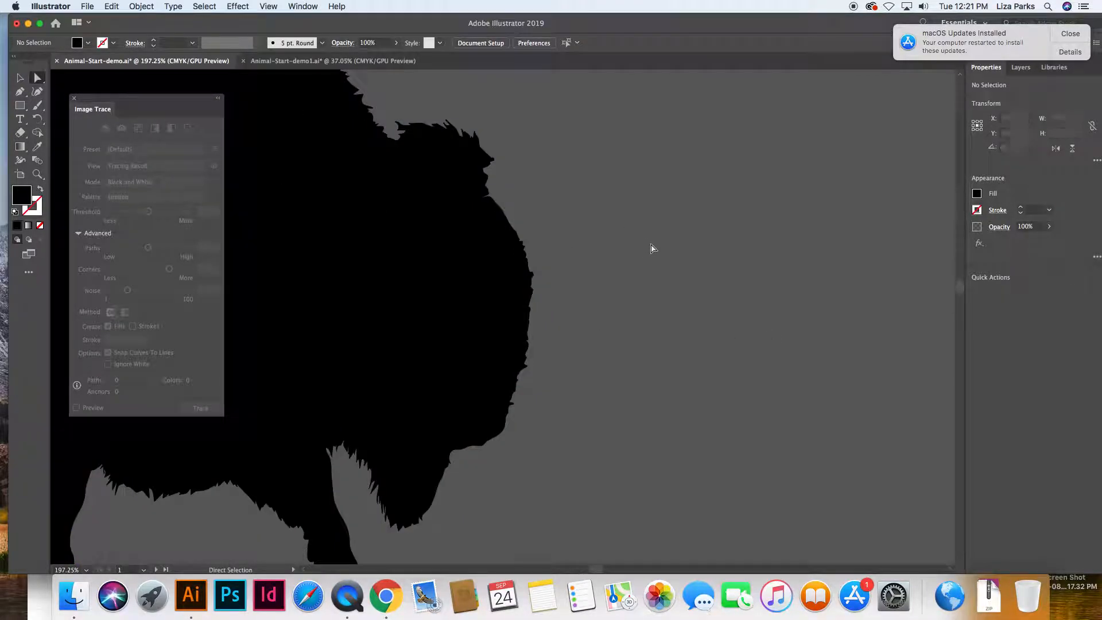
# Examine the anchor points along the cleaned face edge and review the whole pasted silhouette.
pyautogui.click(473, 399)
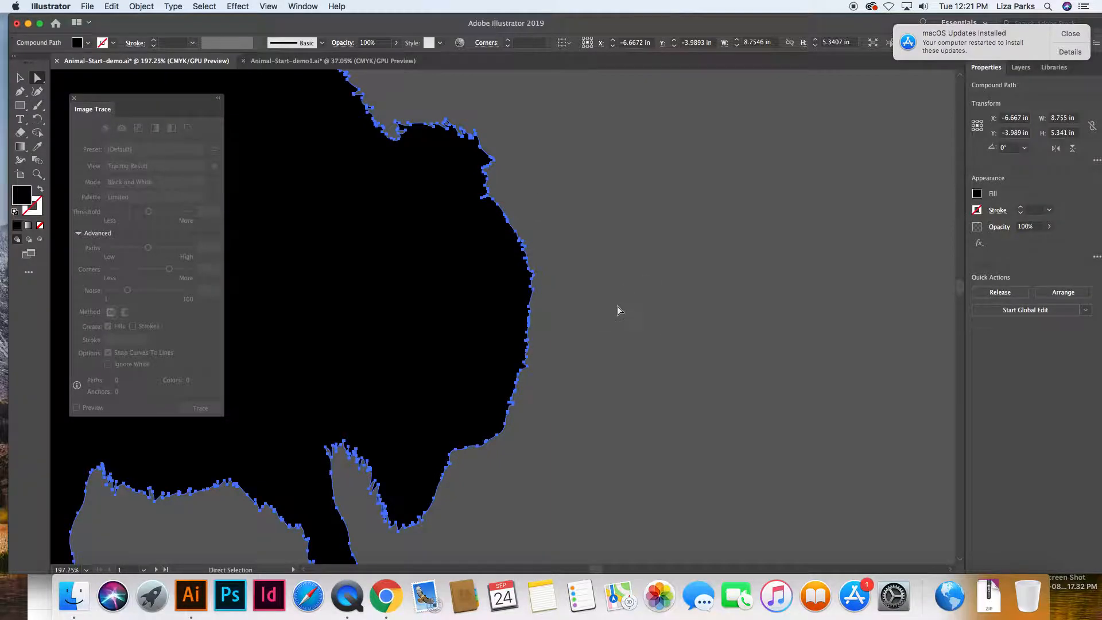
pyautogui.click(529, 308)
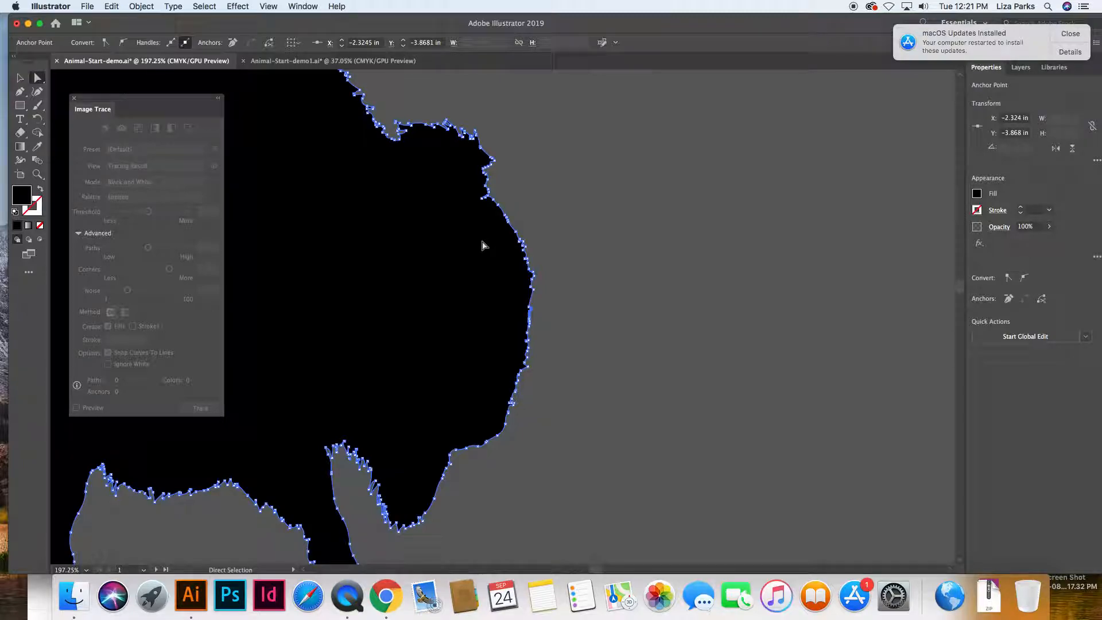
pyautogui.click(602, 325)
pyautogui.click(39, 163)
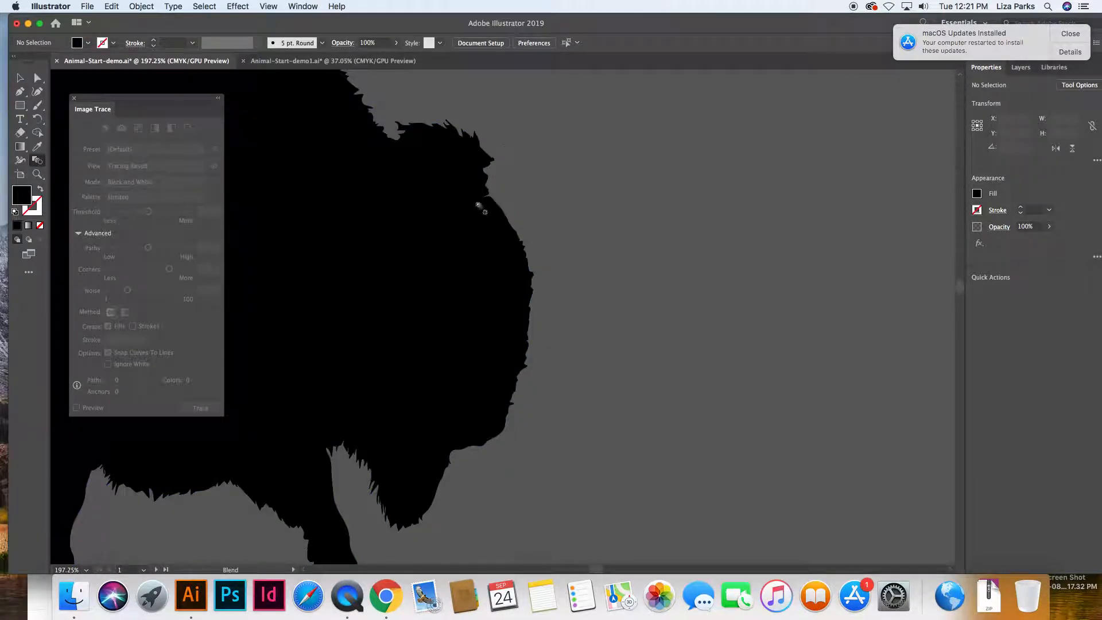
pyautogui.click(37, 174)
pyautogui.moveTo(519, 346); pyautogui.dragTo(682, 354)
pyautogui.click(38, 78)
pyautogui.press('super+1')
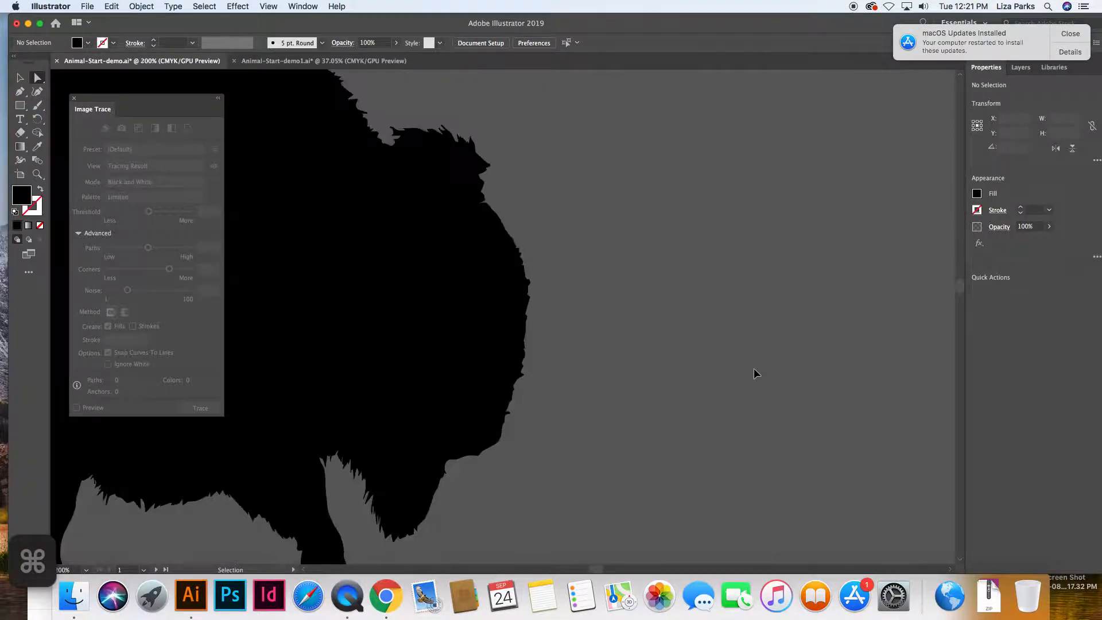
pyautogui.hscroll(-10, 565, 364)
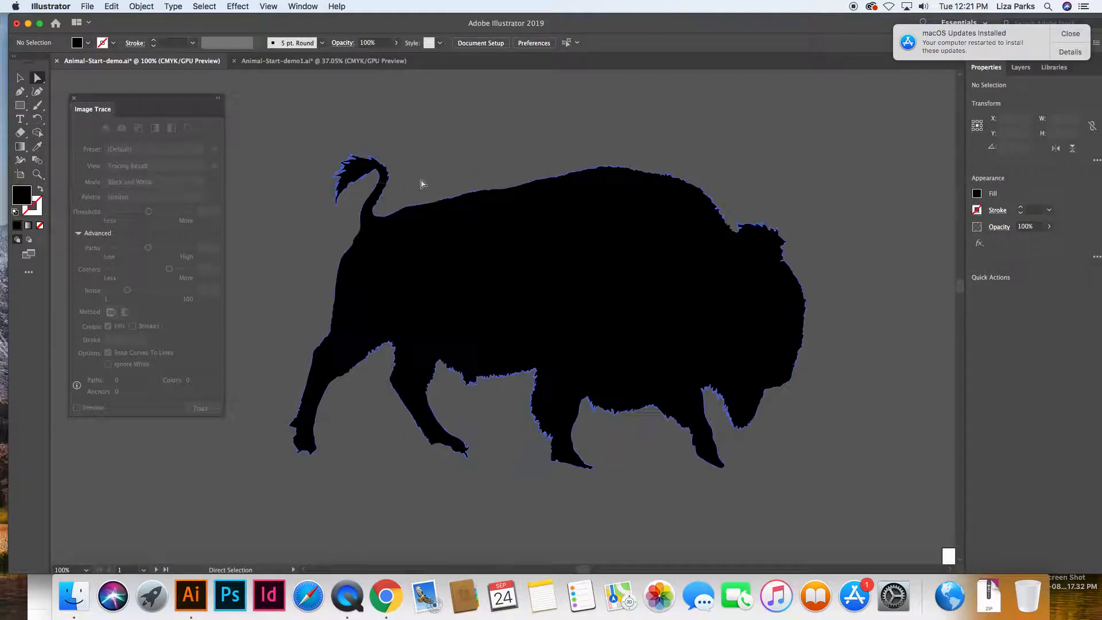
pyautogui.scroll(-5, 839, 286)
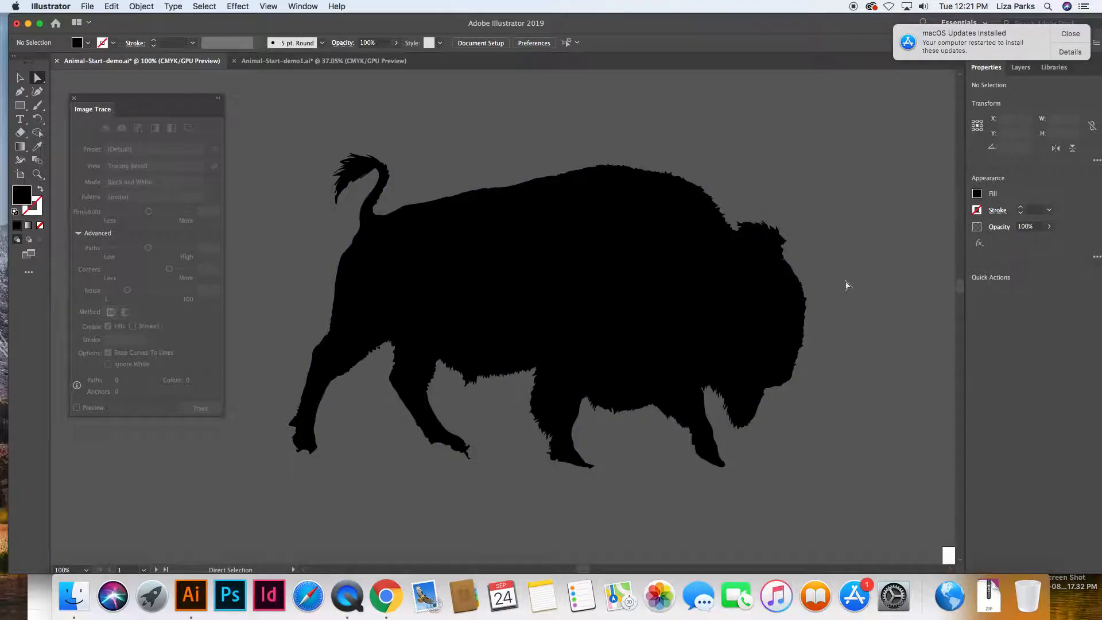
# Duplicate the linked bison photo and place the copy about 14.4 in to the left of the original.
pyautogui.scroll(-15, 847, 285)
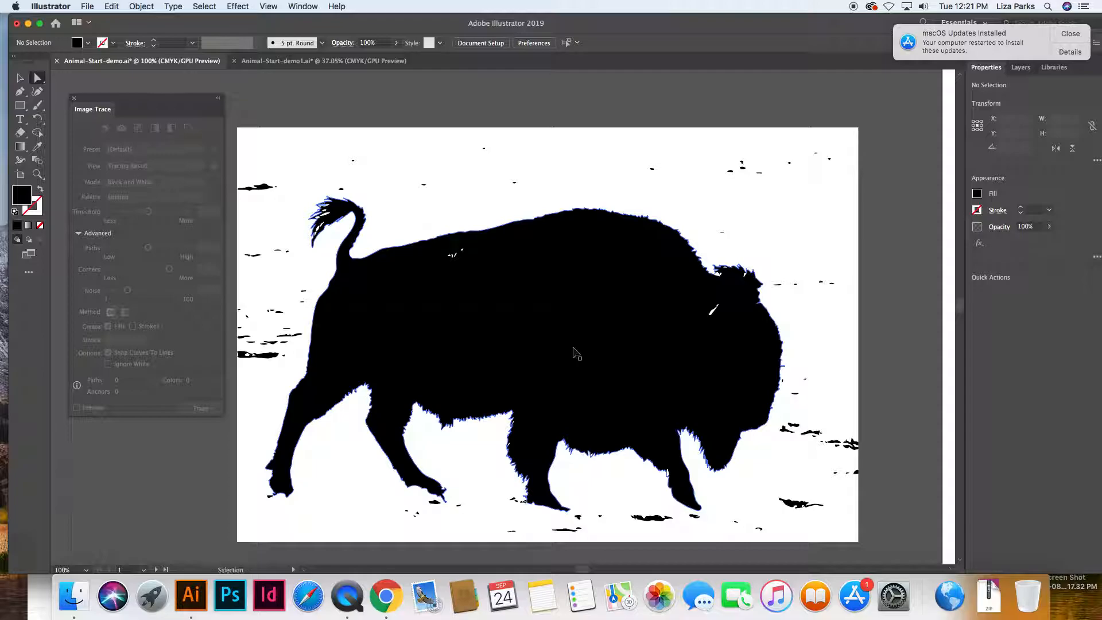
pyautogui.press('super+minus')
pyautogui.press('super+minus')
pyautogui.press('super+minus')
pyautogui.click(19, 77)
pyautogui.click(565, 531)
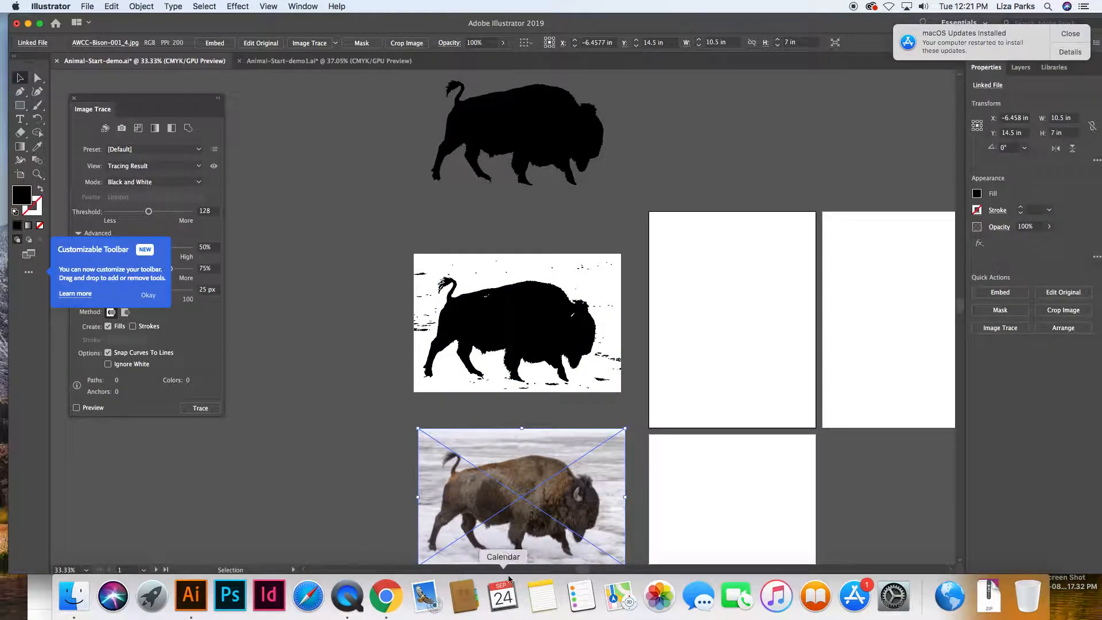
pyautogui.moveTo(526, 506); pyautogui.dragTo(243, 497)
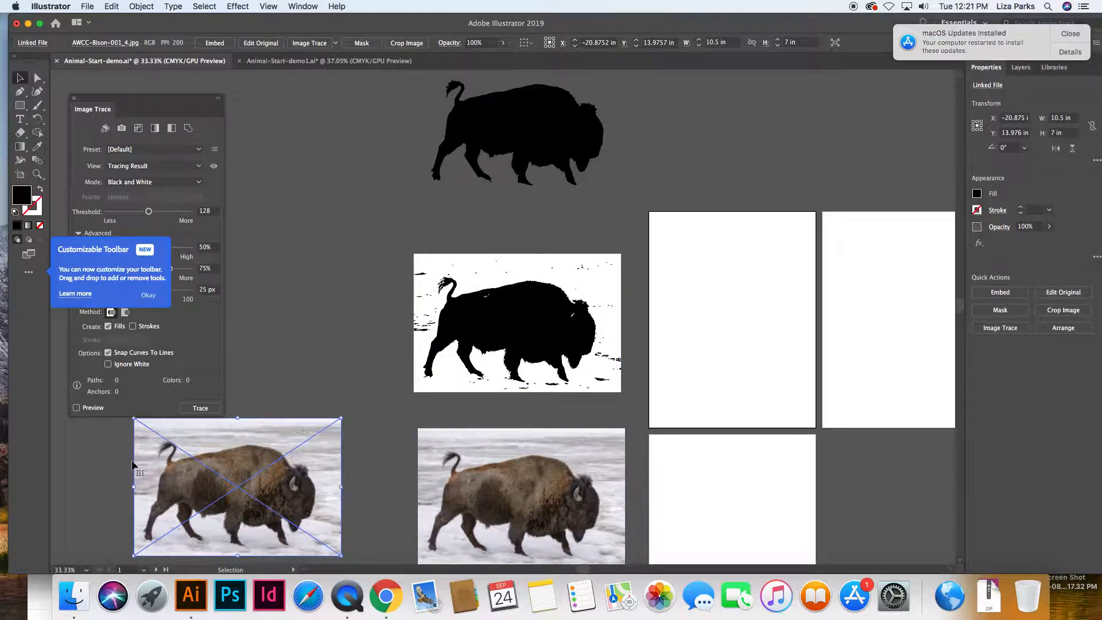
# Trace the duplicated photo in black and white with corners at 62% and the threshold at 164.
pyautogui.click(149, 295)
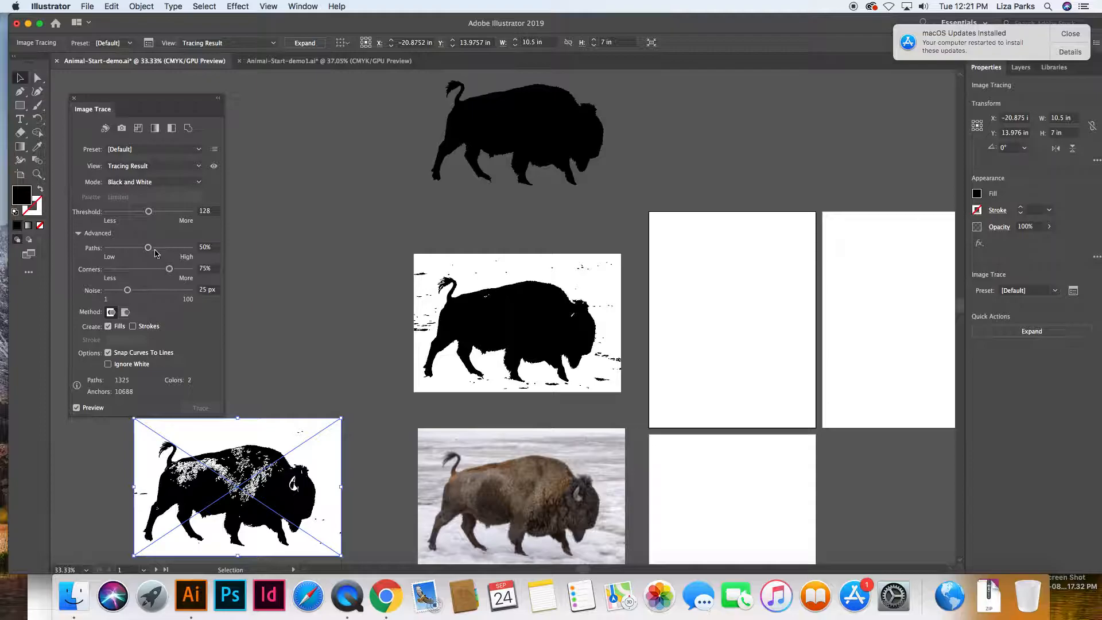
pyautogui.moveTo(170, 270); pyautogui.dragTo(162, 272)
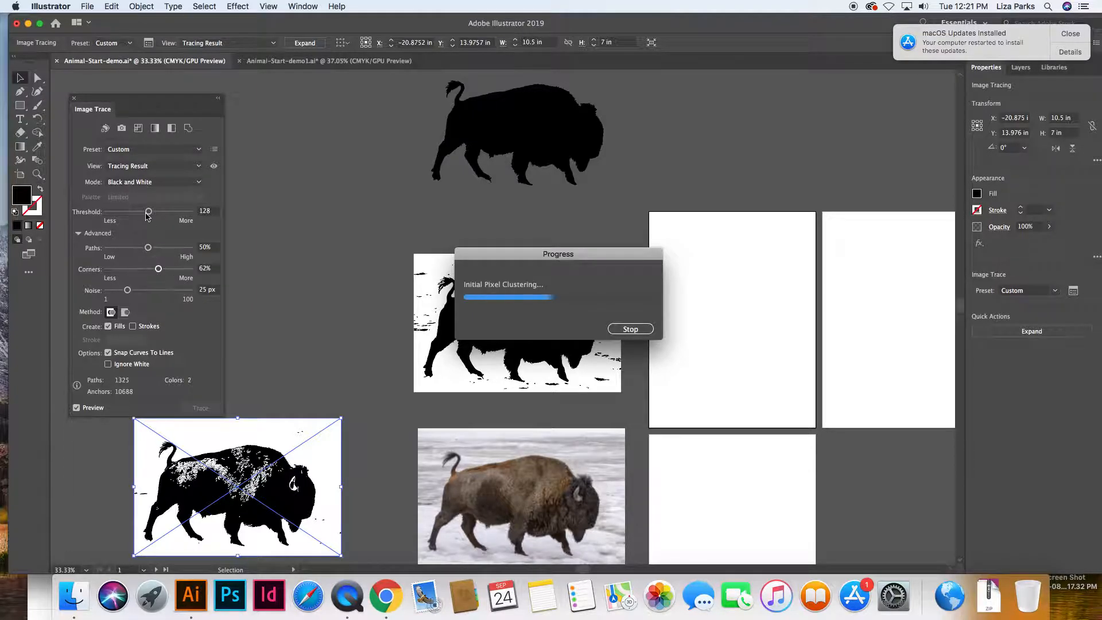
pyautogui.moveTo(148, 211); pyautogui.dragTo(160, 212)
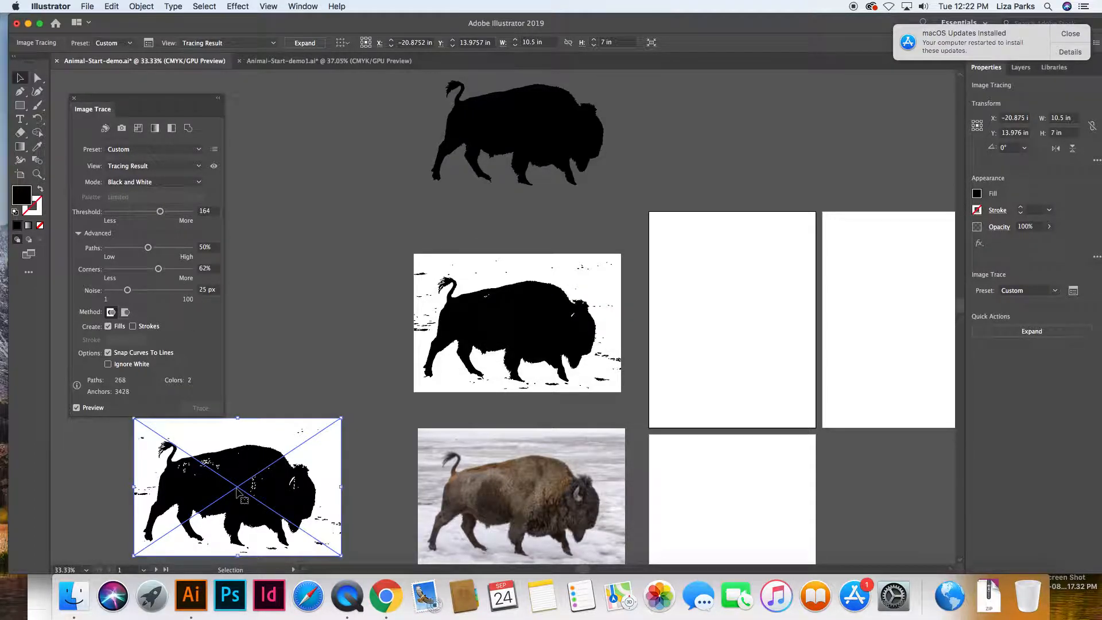
# Raise the new tracing's threshold to 183 and lower its corners to 51%.
pyautogui.click(37, 174)
pyautogui.moveTo(214, 499)
pyautogui.mouseDown()
pyautogui.moveTo(401, 521)
pyautogui.moveTo(401, 491)
pyautogui.mouseUp()
pyautogui.scroll(-5, 401, 491)
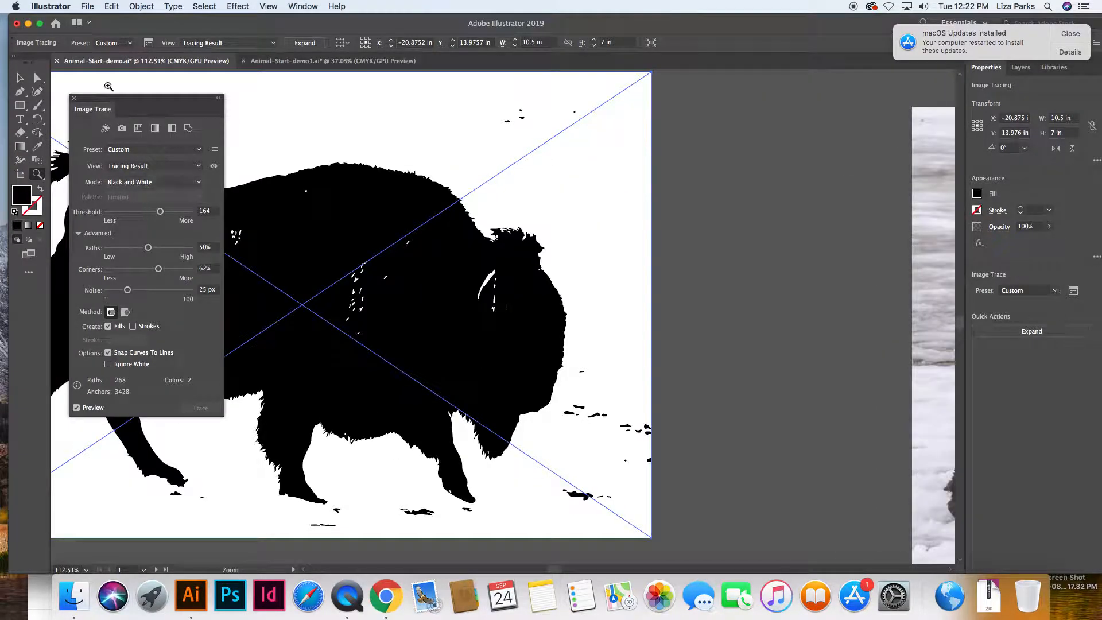
pyautogui.click(166, 212)
pyautogui.moveTo(158, 270); pyautogui.dragTo(154, 272)
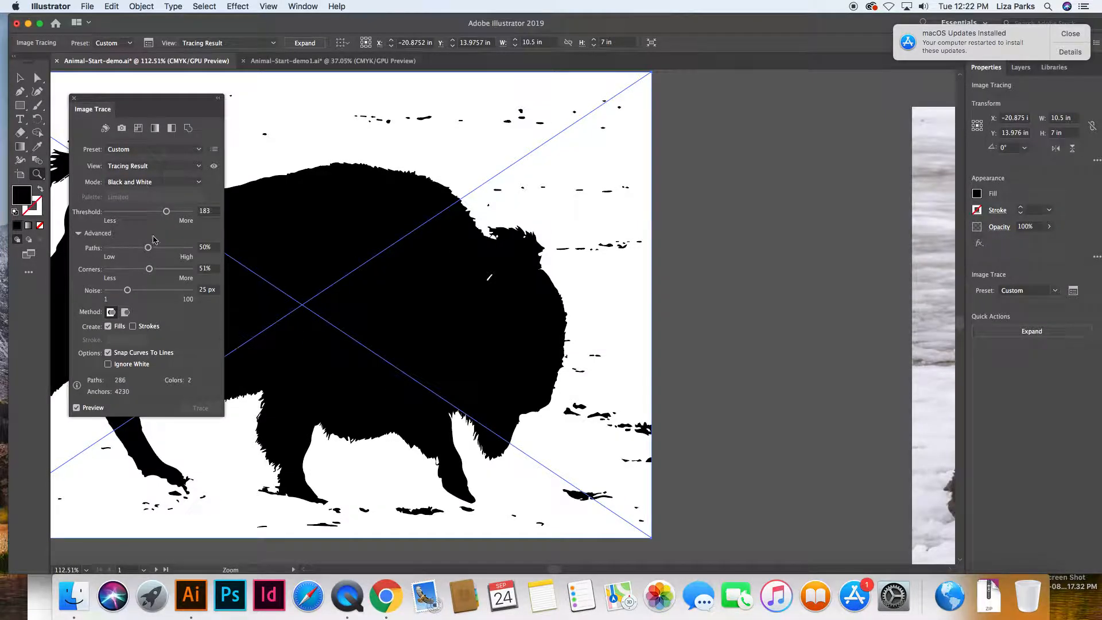
# Slightly reduce the tracing's paths and noise settings and expand the result into editable vector paths.
pyautogui.moveTo(147, 248); pyautogui.dragTo(140, 249)
pyautogui.moveTo(127, 292); pyautogui.dragTo(124, 291)
pyautogui.click(304, 43)
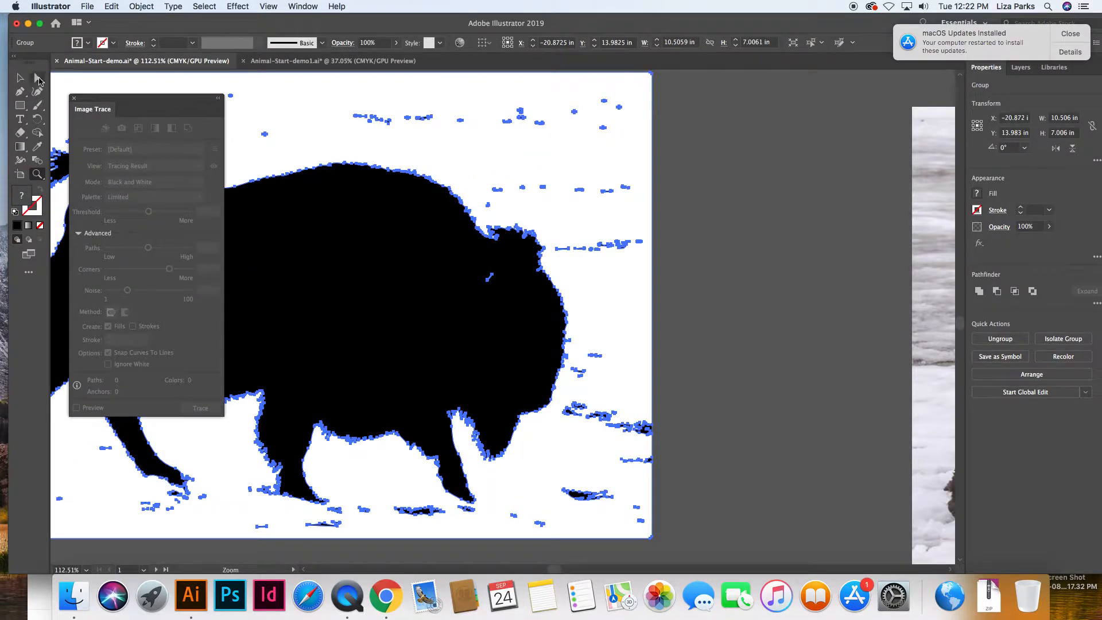